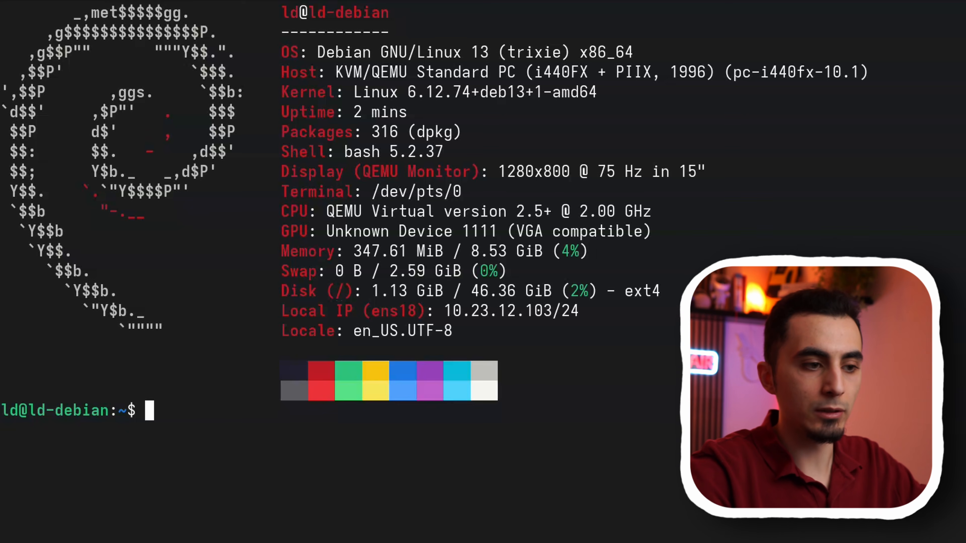
- Update the package lists with apt and run a full upgrade with automatic confirmation (-y)
type("sudo apt update ; sudo apt full-upgrade -y")
key("Return")
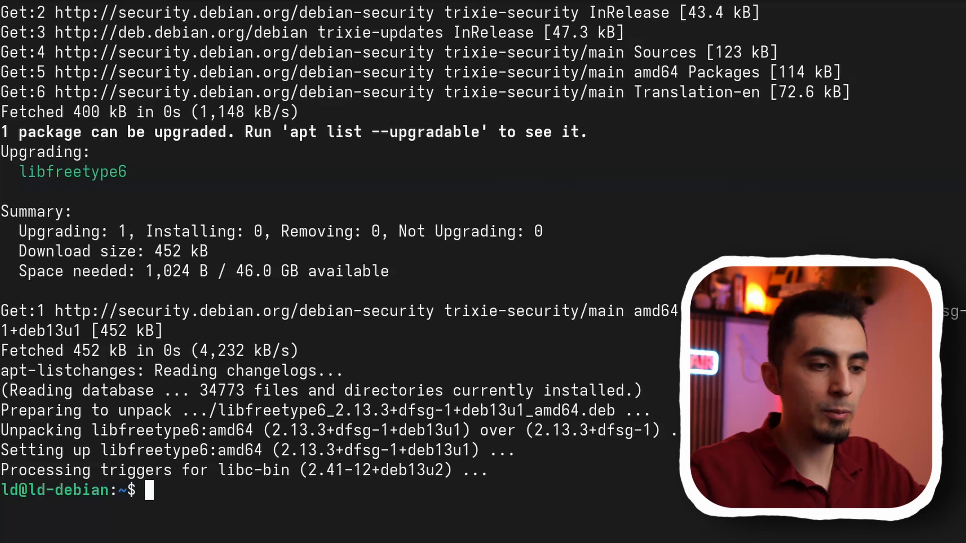
- Paste and run Docker's setup commands for Debian that add its official GPG key and apt repository and refresh the package lists
key("ctrl+shift+v")
left_click_drag(160, 237, 414, 224)
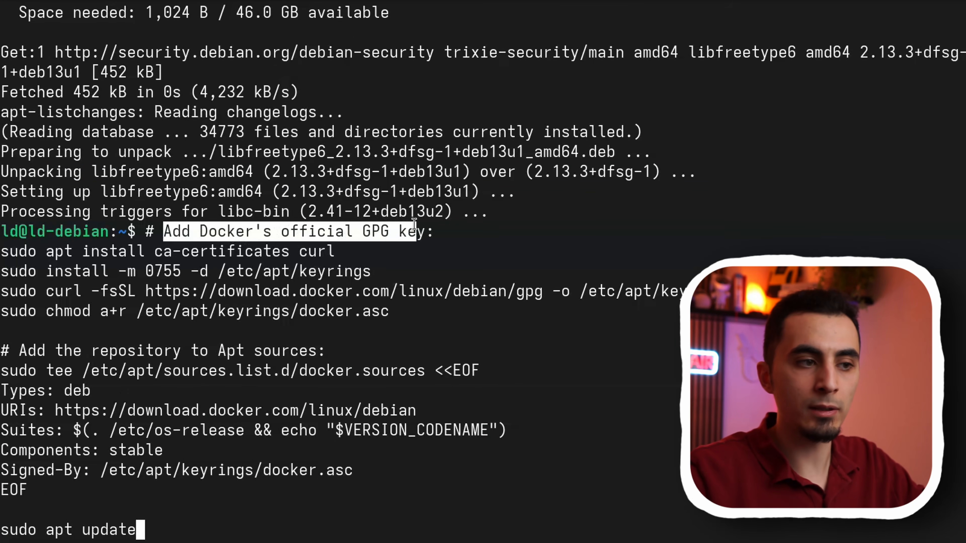
left_click_drag(15, 346, 262, 350)
triple_click(4, 531)
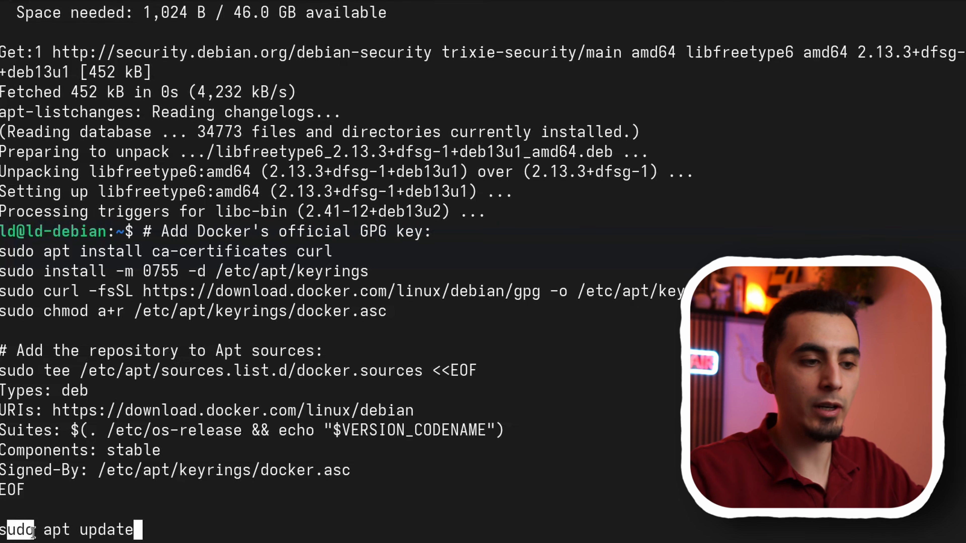
left_click(146, 530)
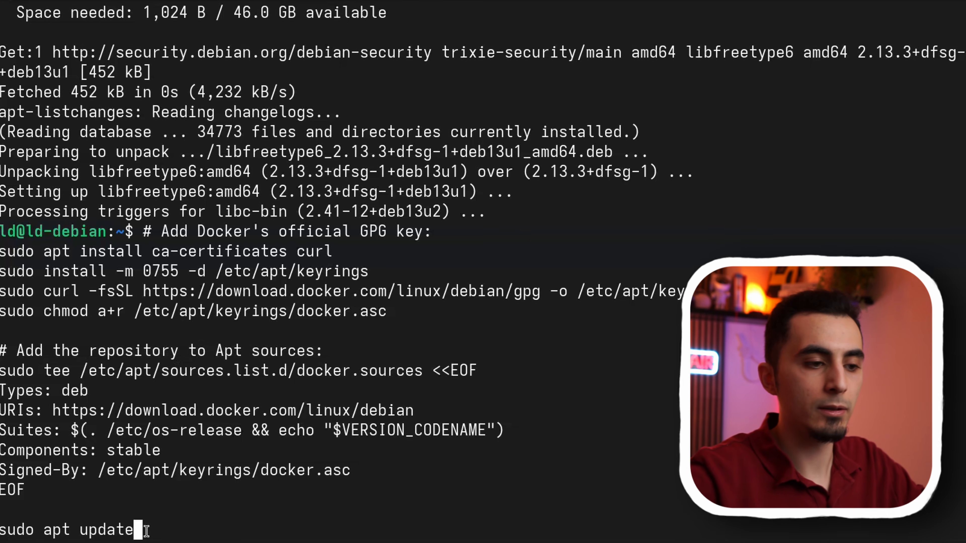
key("Return")
key("Return")
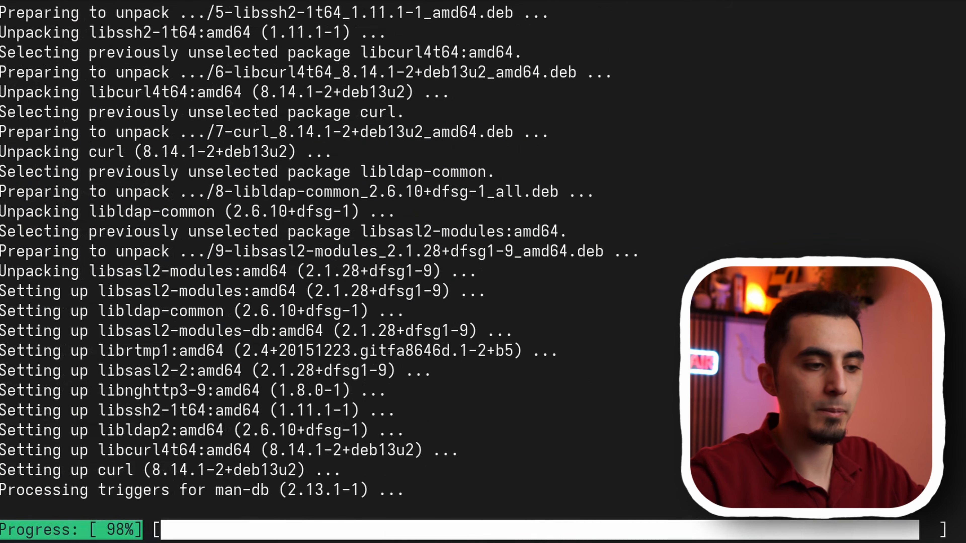
left_click_drag(117, 530, 46, 529)
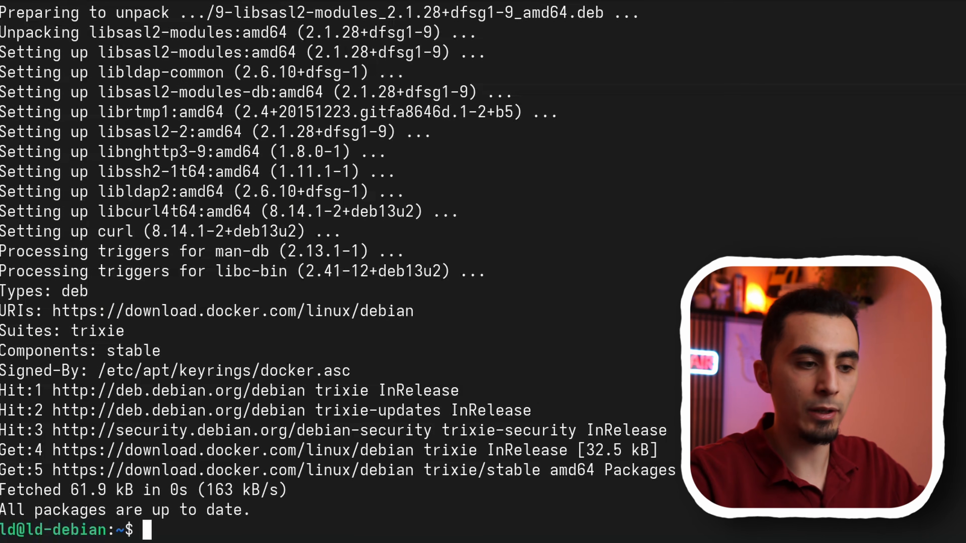
- Install docker-ce, docker-ce-cli, containerd.io and the Docker plugins with the copied apt command, accepting the installation
type("sudo apt install docker-ce docker-ce-cli containerd.io docker-buildx-plugin docker-compose-plugin")
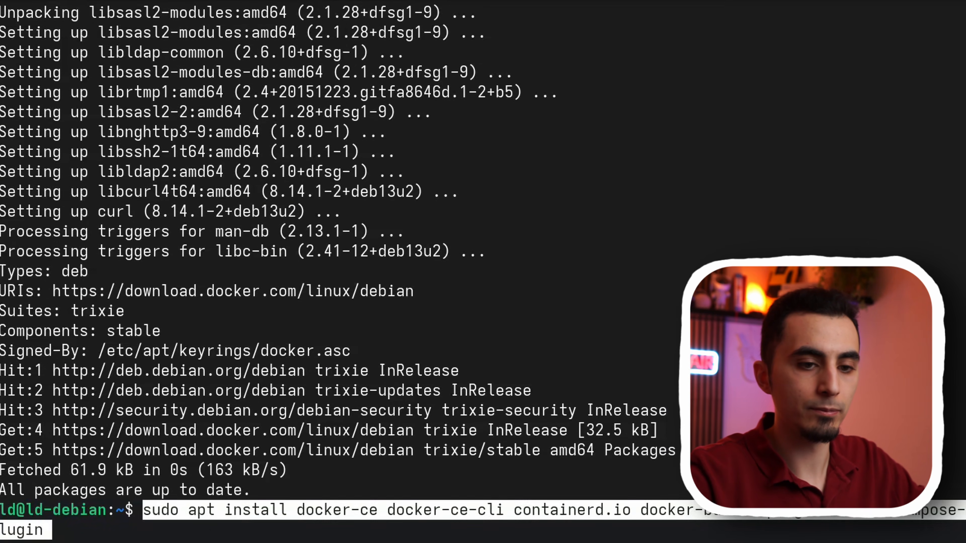
key("Return")
type("y")
key("Return")
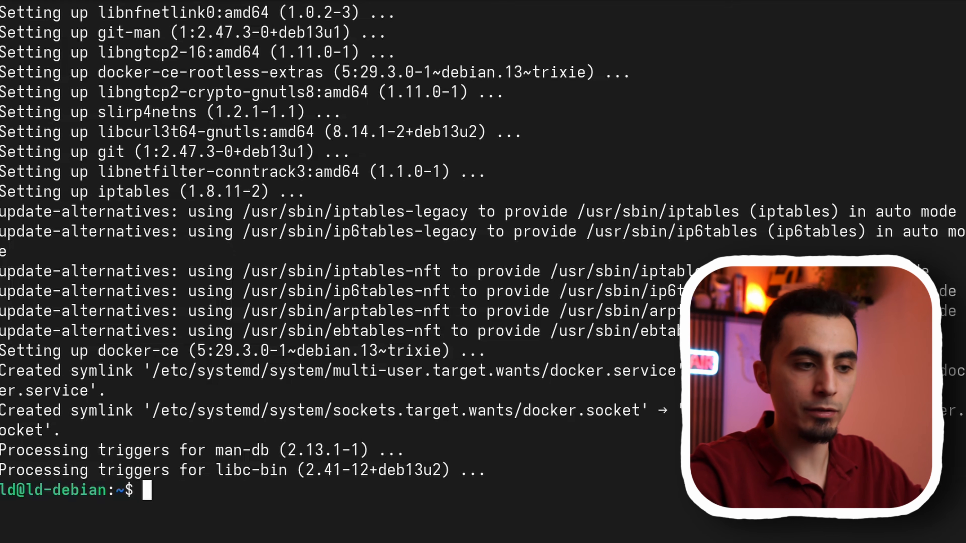
- Create the directory /opt/nextcloud-aio with sudo mkdir -p
type("sud")
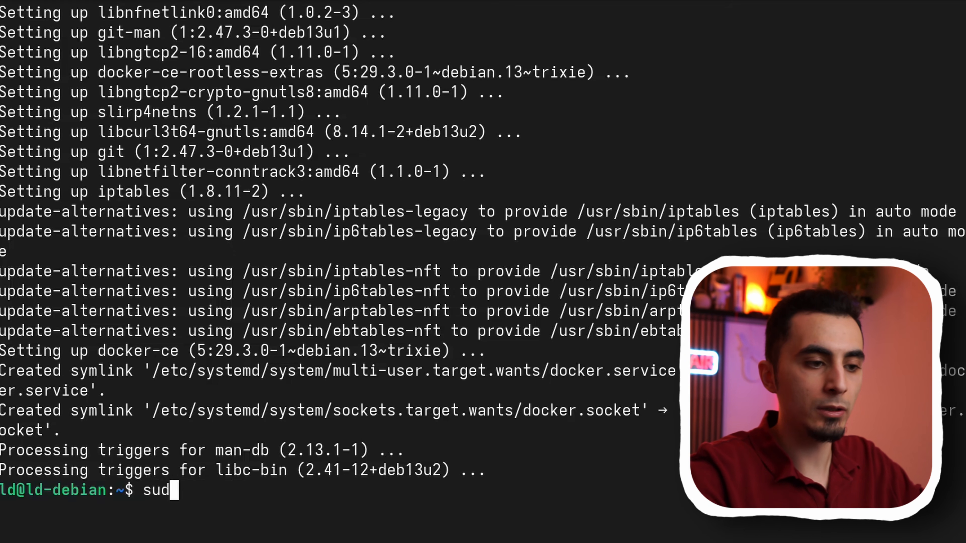
type("o mkdir ")
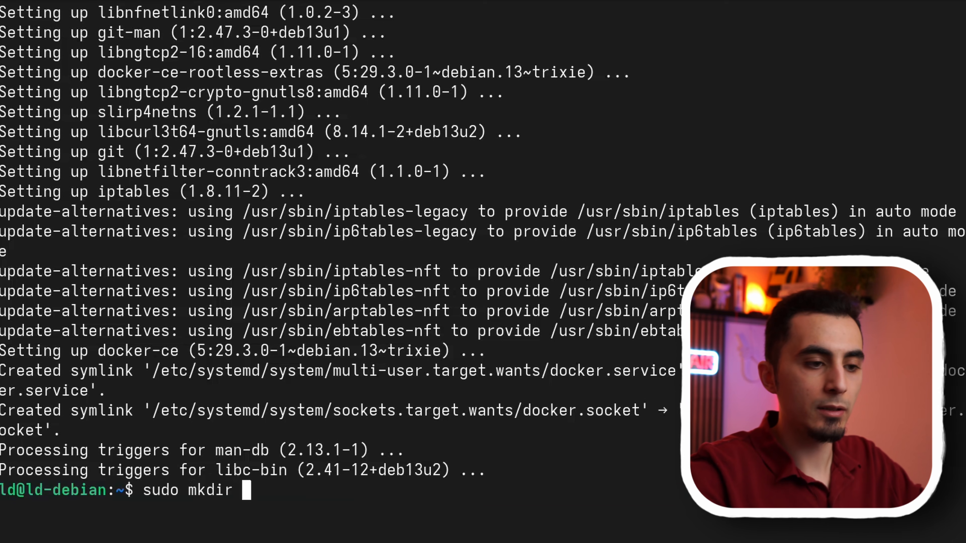
type("-p /o")
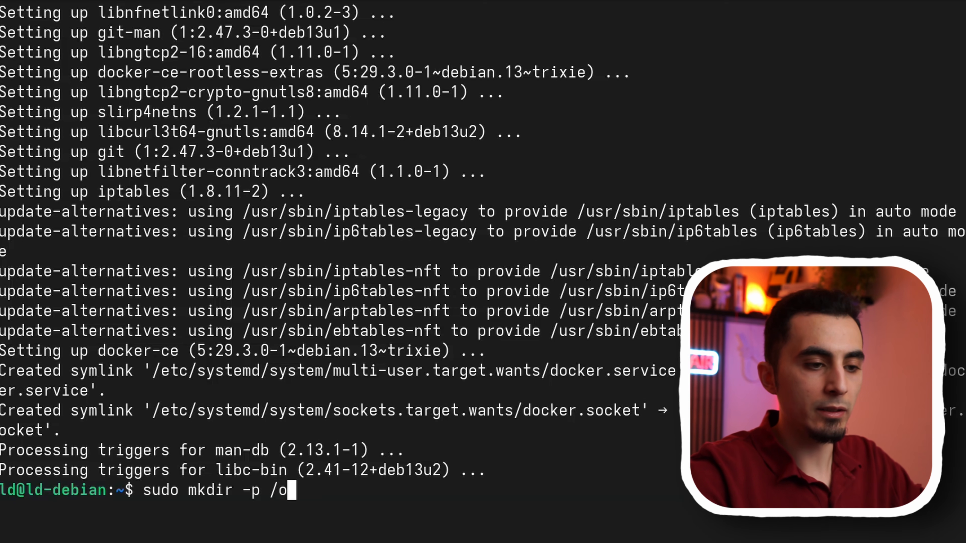
type("pt/next")
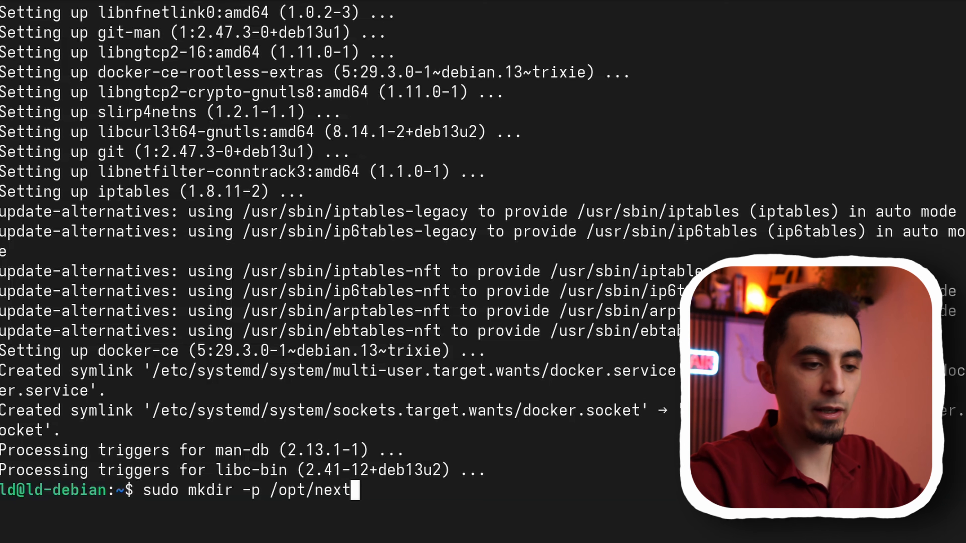
type("cloud-aio")
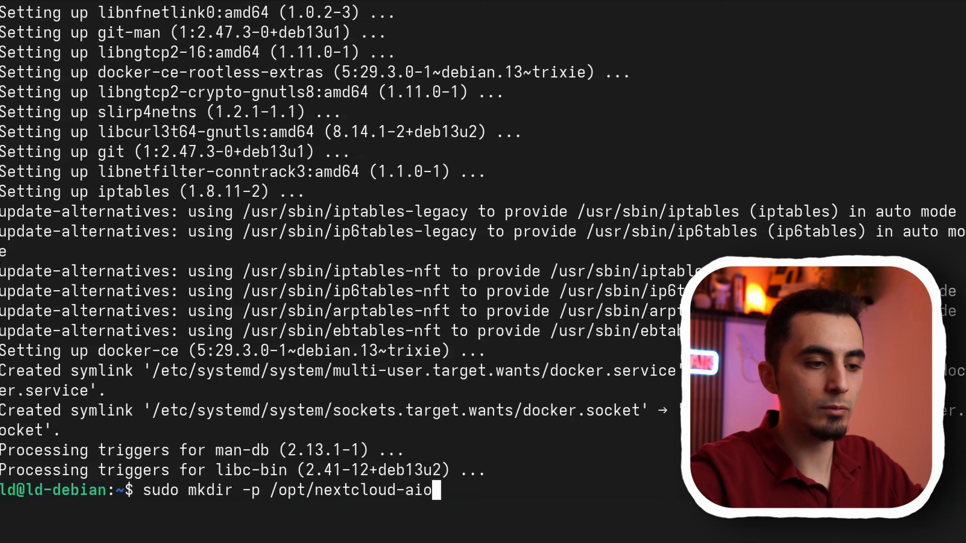
key("Return")
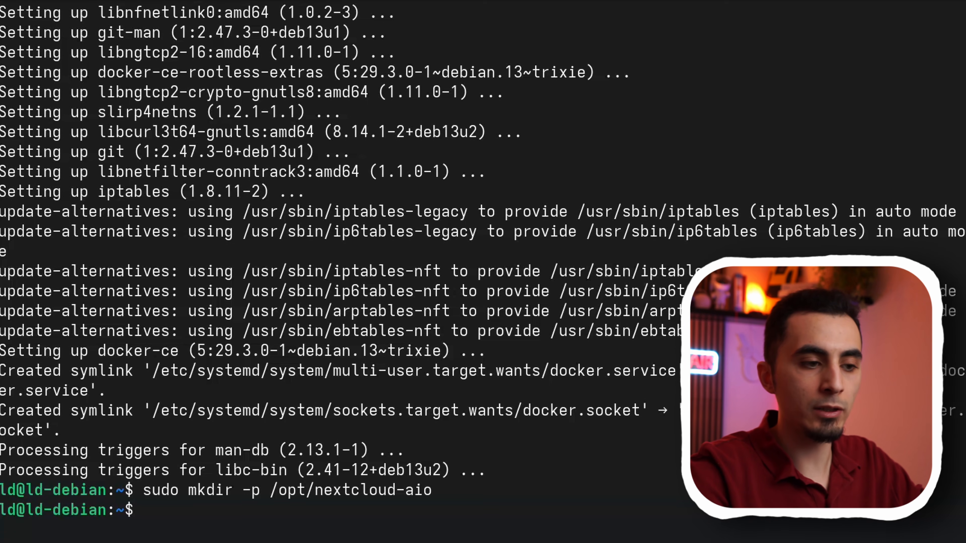
- Change the working directory to /opt/nextcloud-aio/
type("cd /op")
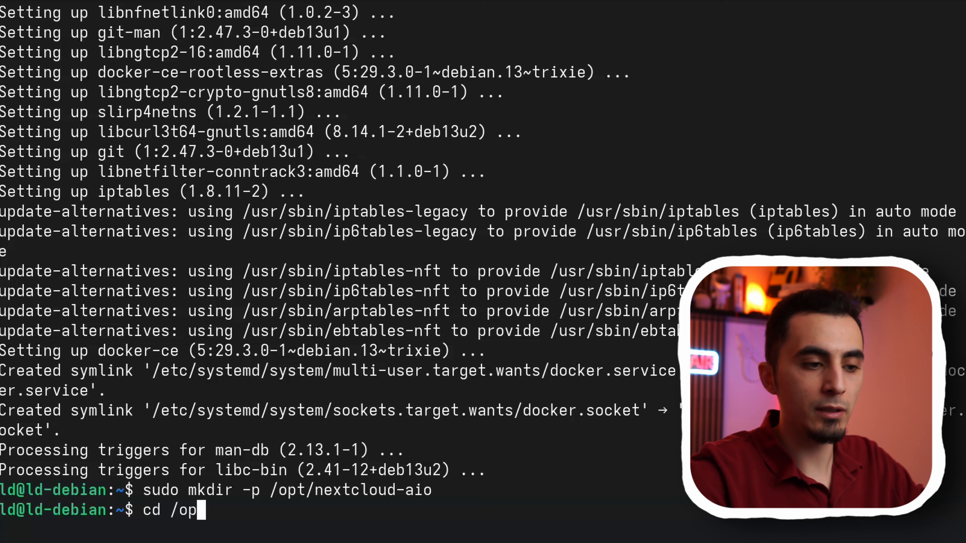
key("Tab")
type("ne")
key("Tab")
key("Return")
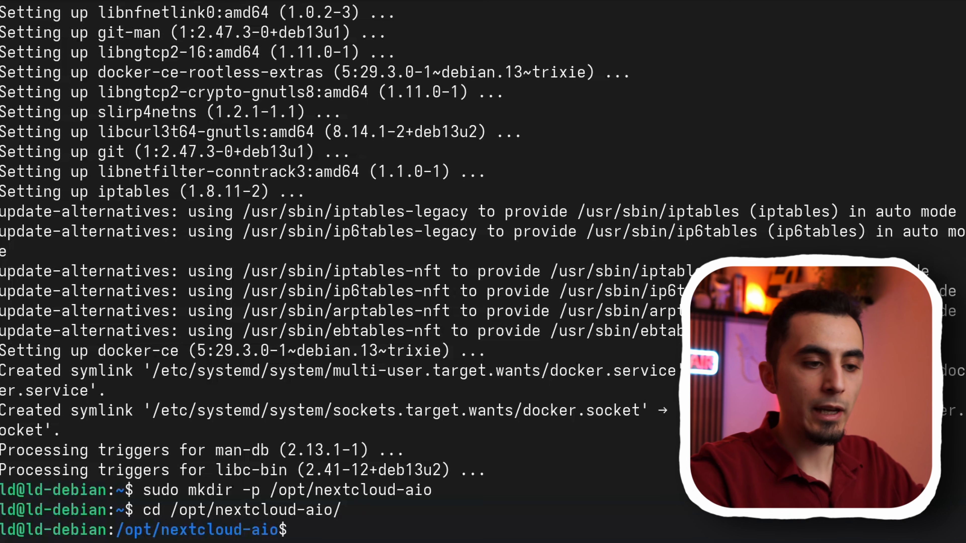
- Create docker-compose.yml in nano with the copied nextcloud/all-in-one:latest service, ports 80:80 and 8080:8080, APACHE_PORT=11000, APACHE_IP_BINDING=0.0.0.0, SKIP_DOMAIN_VALIDATION=true and the nextcloud_aio_mastercontainer volume
type("sudo nano ")
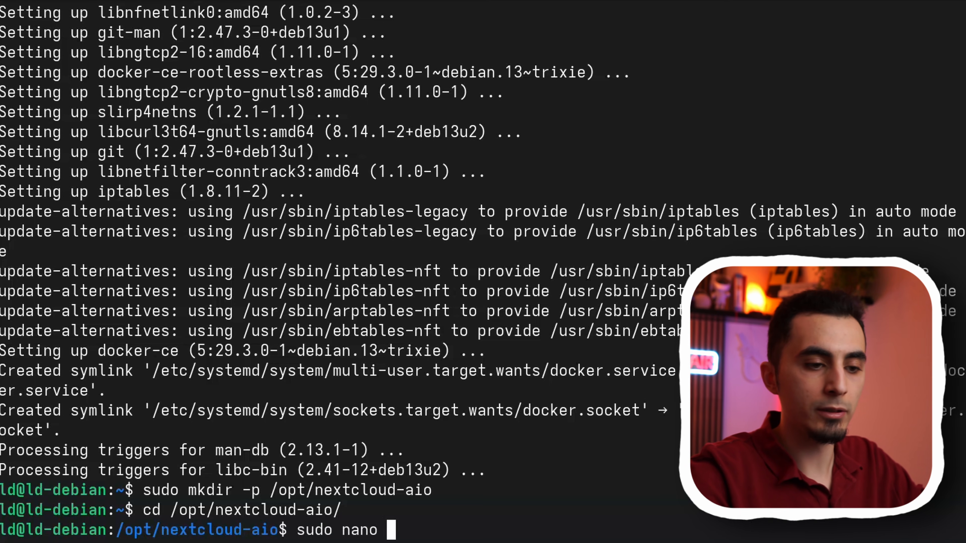
type("docker-compose")
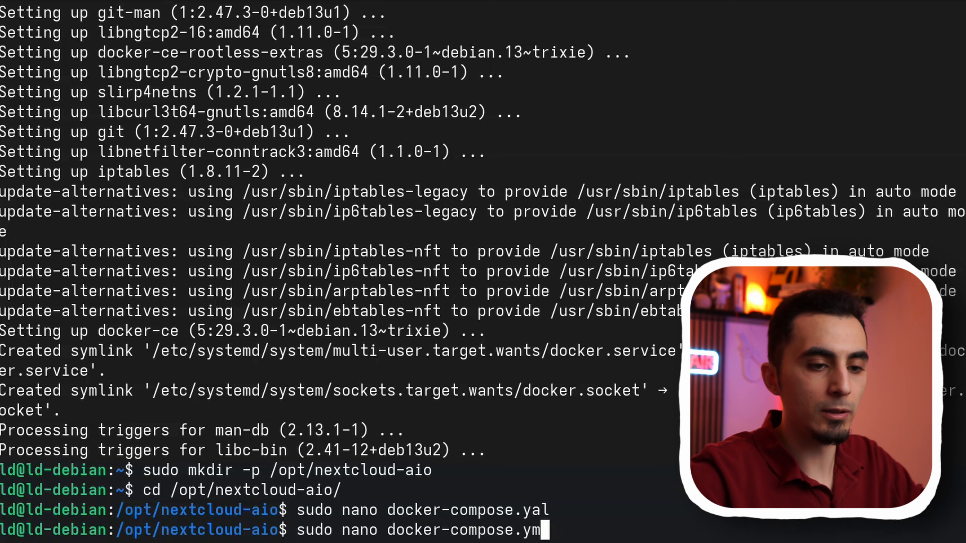
type("l")
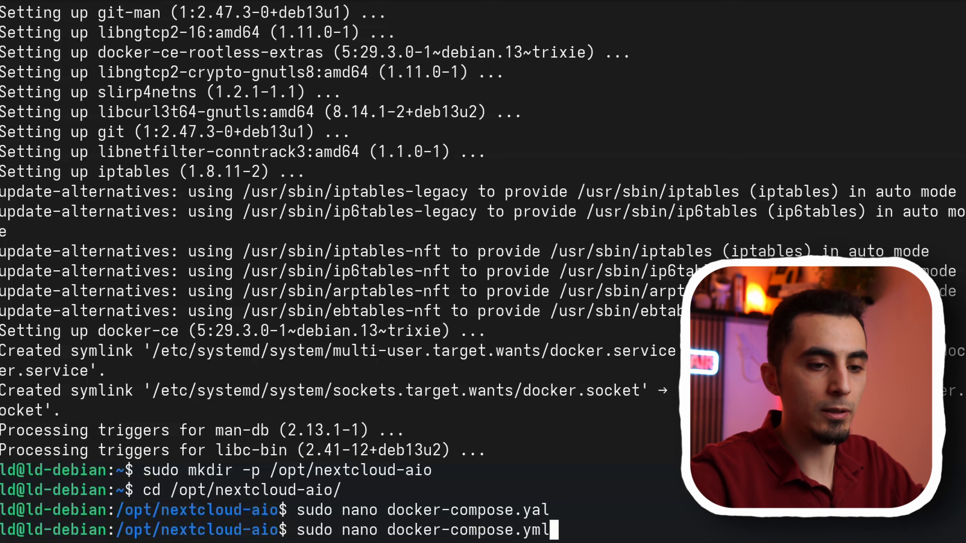
key("Return")
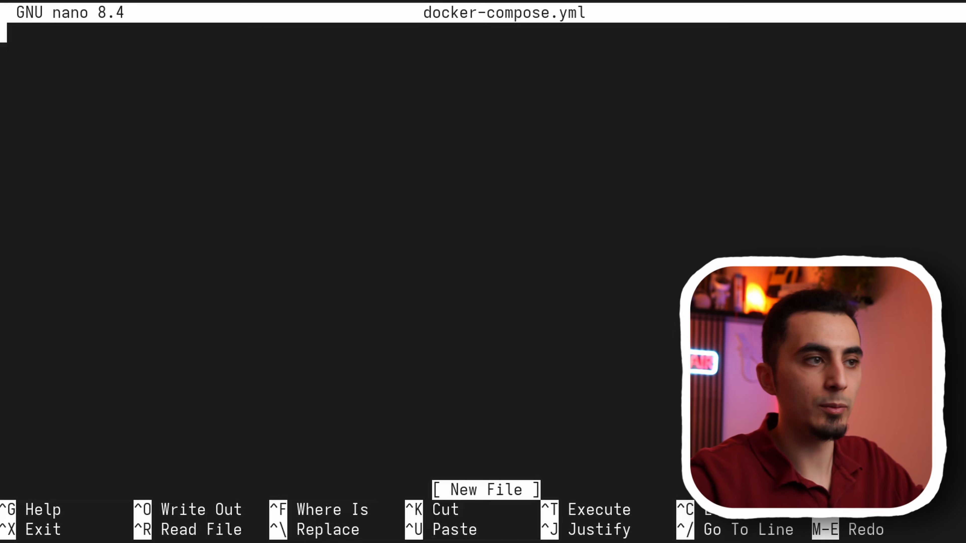
type("services:   nextcloud:     image: nextcloud/all-in-one:latest     restart: always     container_name: nextcloud-aio-mastercontainer     volumes:       - nextcloud_aio_mastercontainer:/mnt/docker-aio-config       - /var/run/docker.sock:/var/run/docker.sock:ro     ports:       - 80:80       - 8080:8080     environment:       - APACHE_PORT=11000       - APACHE_IP_BINDING=0.0.0.0       - SKIP_DOMAIN_VALIDATION=true  volumes:   nextcloud_aio_mastercontainer:     name: nextcloud_aio_mastercontainer")
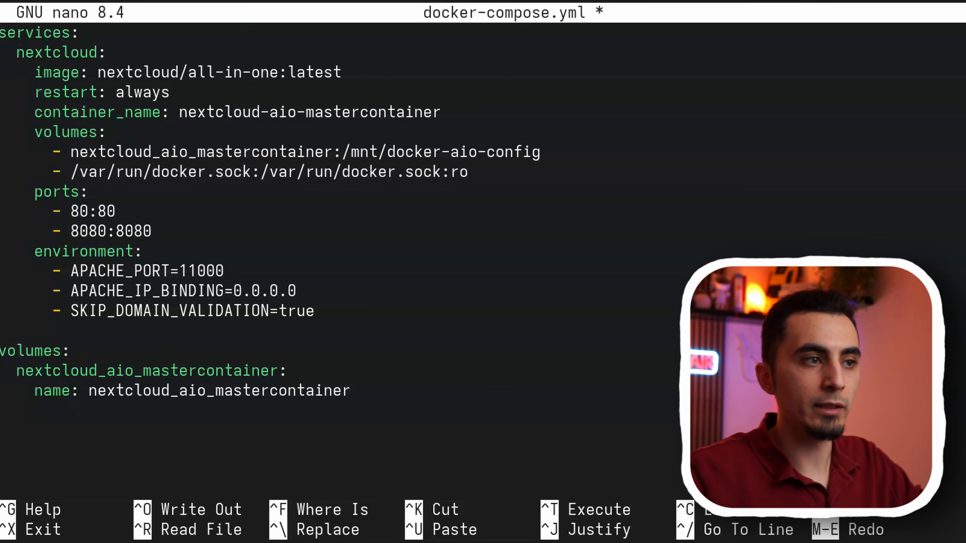
- Review the compose file's service name, image, restart policy, container name, volumes, ports and environment variables
left_click_drag(16, 51, 102, 52)
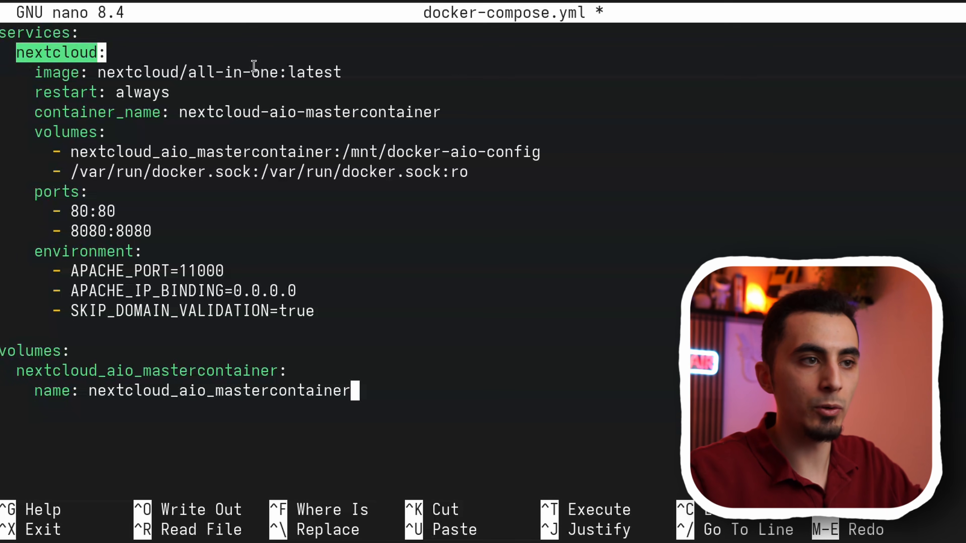
left_click_drag(188, 72, 295, 72)
double_click(188, 76)
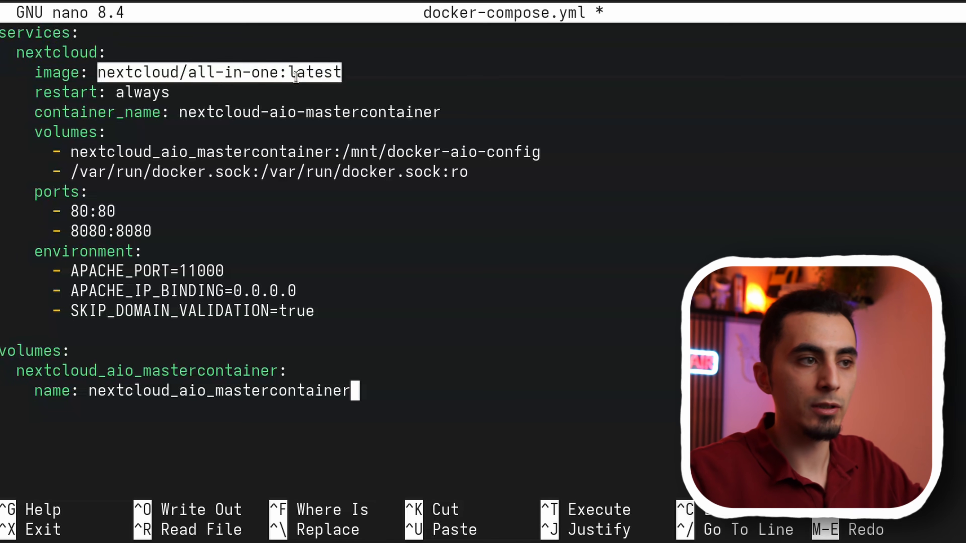
left_click(299, 75)
left_click_drag(174, 95, 105, 93)
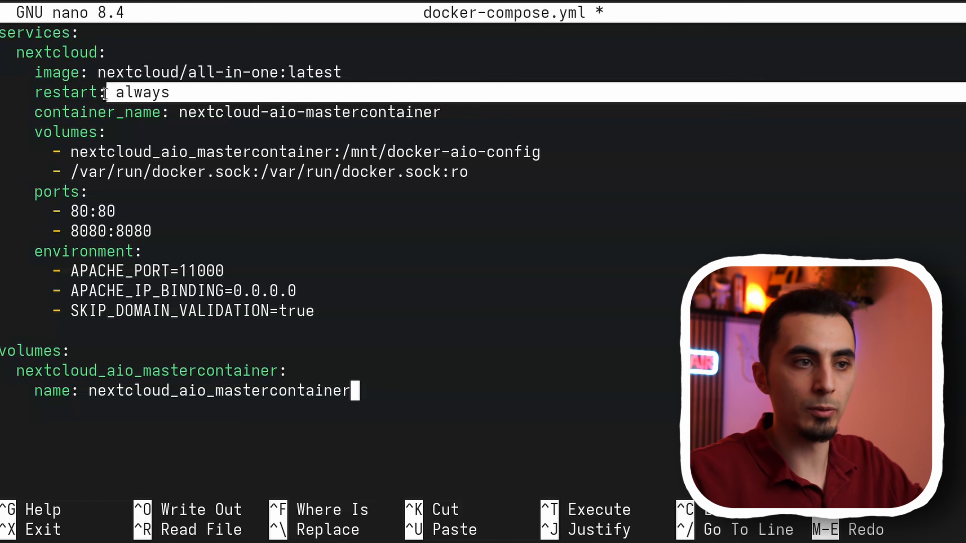
left_click_drag(178, 112, 426, 112)
left_click_drag(71, 152, 319, 173)
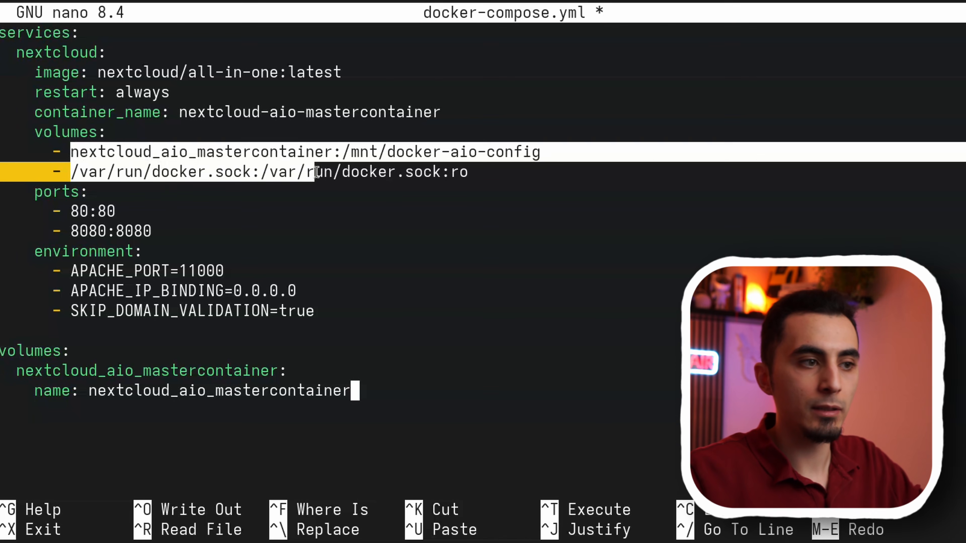
left_click(144, 229)
left_click_drag(71, 207, 148, 228)
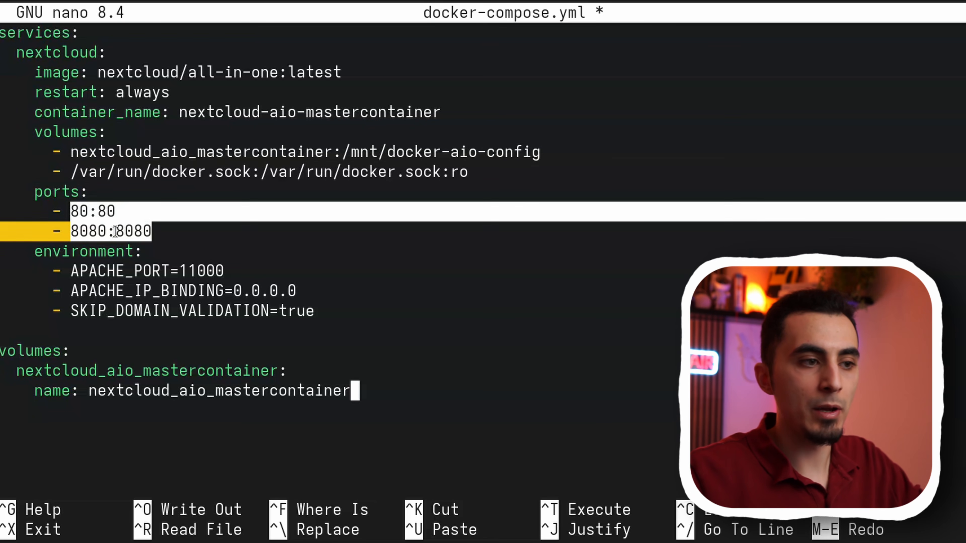
left_click_drag(45, 251, 171, 291)
left_click(93, 321)
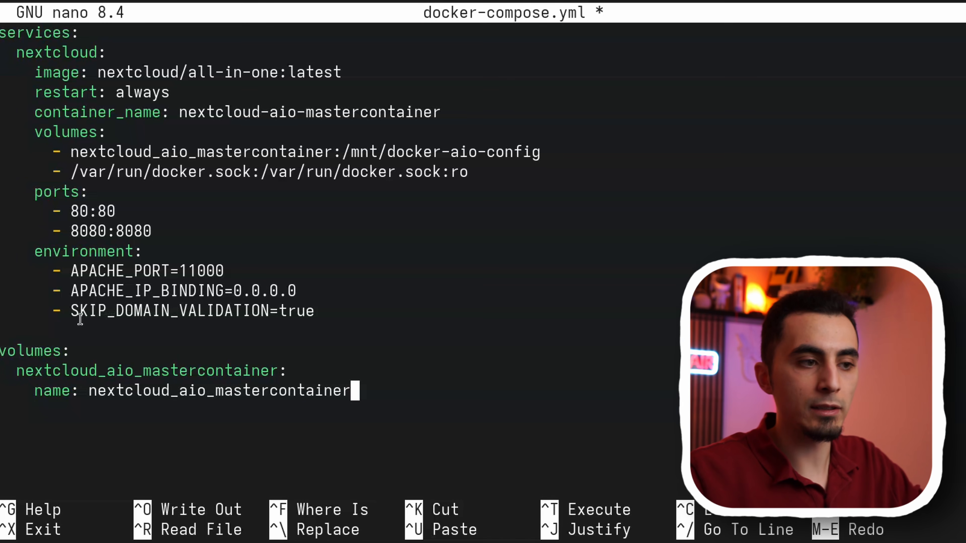
left_click_drag(71, 315, 266, 322)
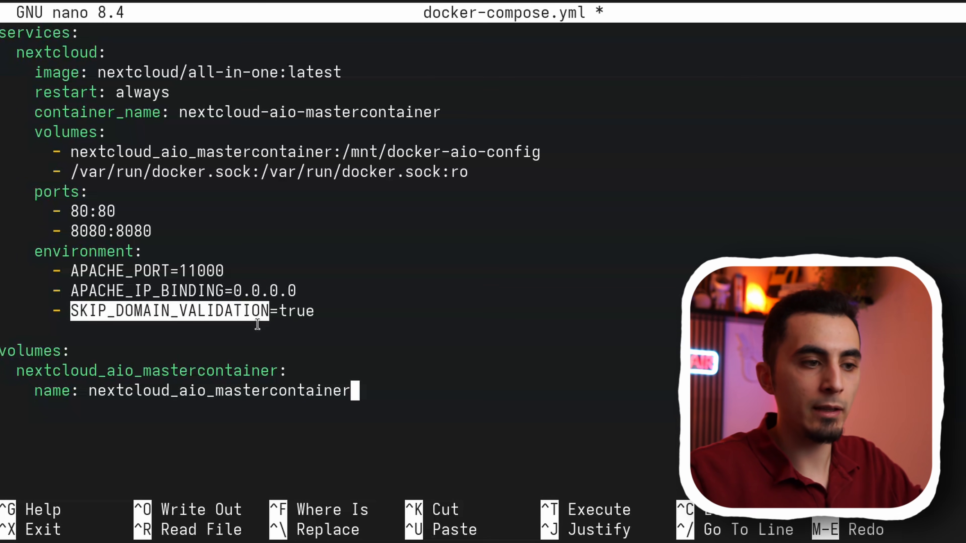
left_click_drag(25, 357, 4, 428)
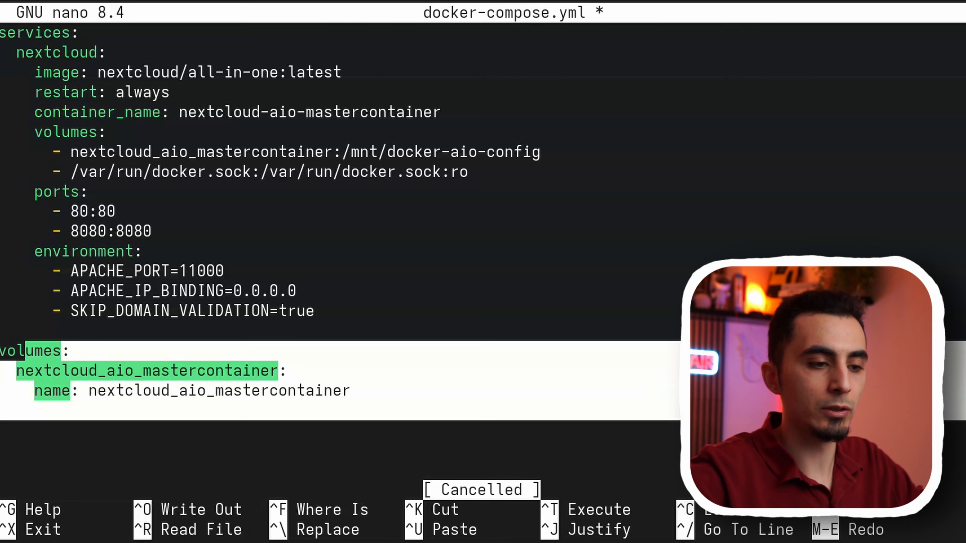
- Save docker-compose.yml under its current name and exit nano
key("ctrl+o")
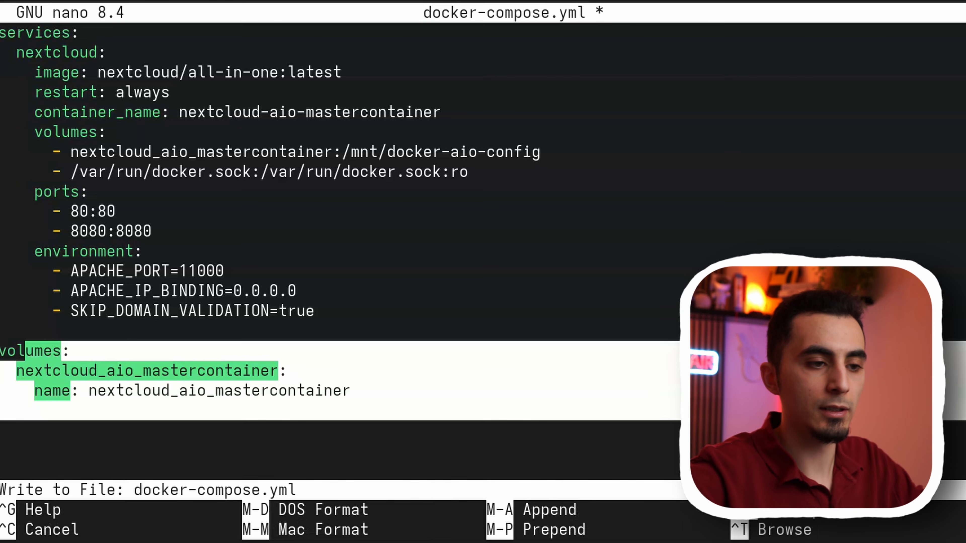
key("Return")
key("ctrl+x")
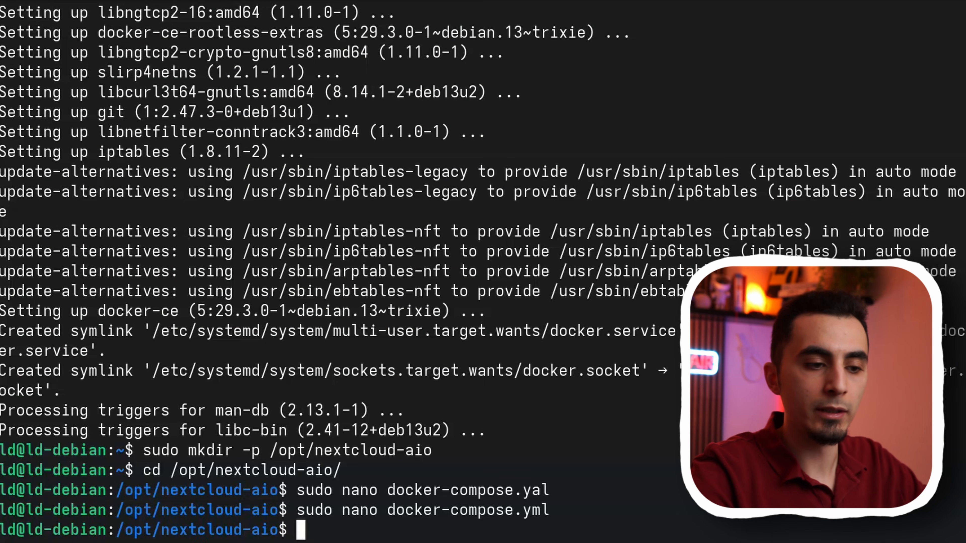
- Start the Nextcloud all-in-one container in detached mode with sudo docker compose up -d
type("sudo docker co")
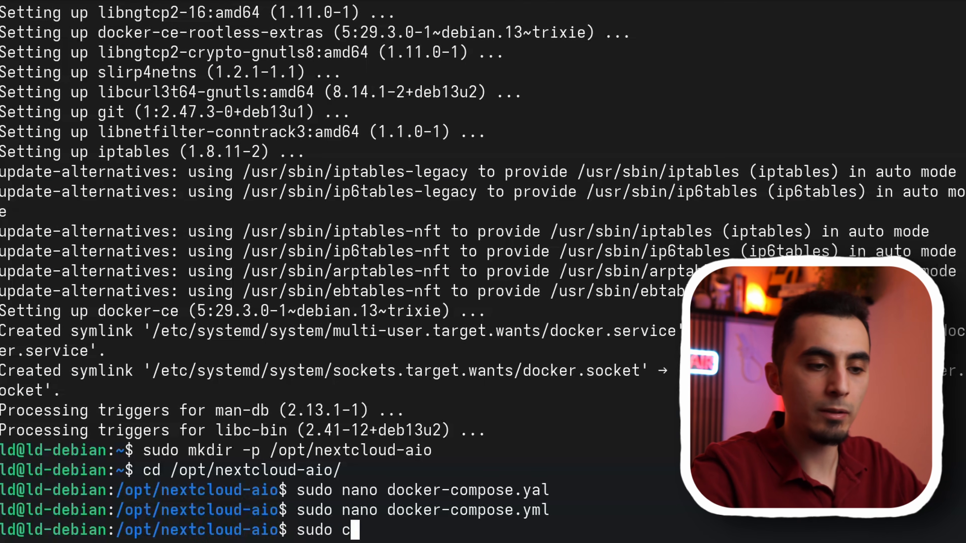
type("mpose up ")
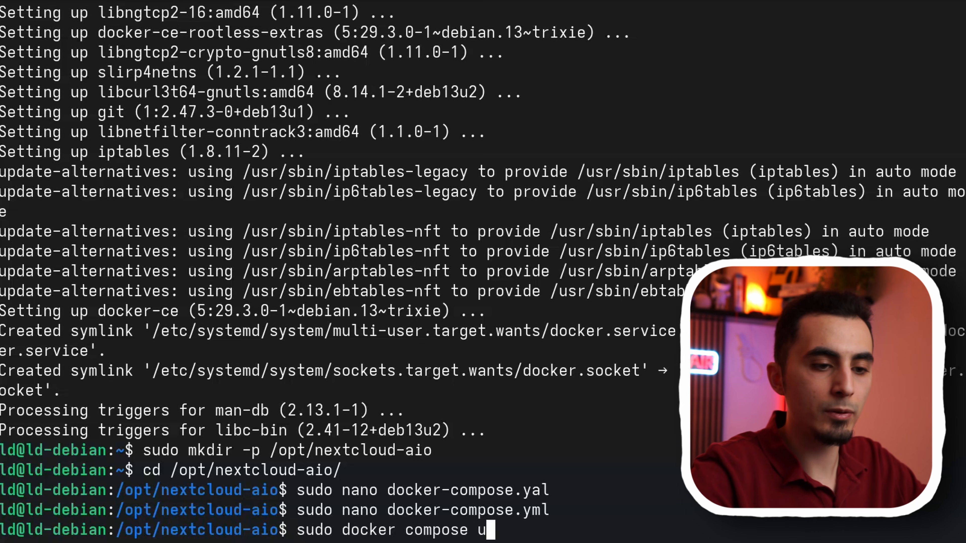
type("-d")
key("Return")
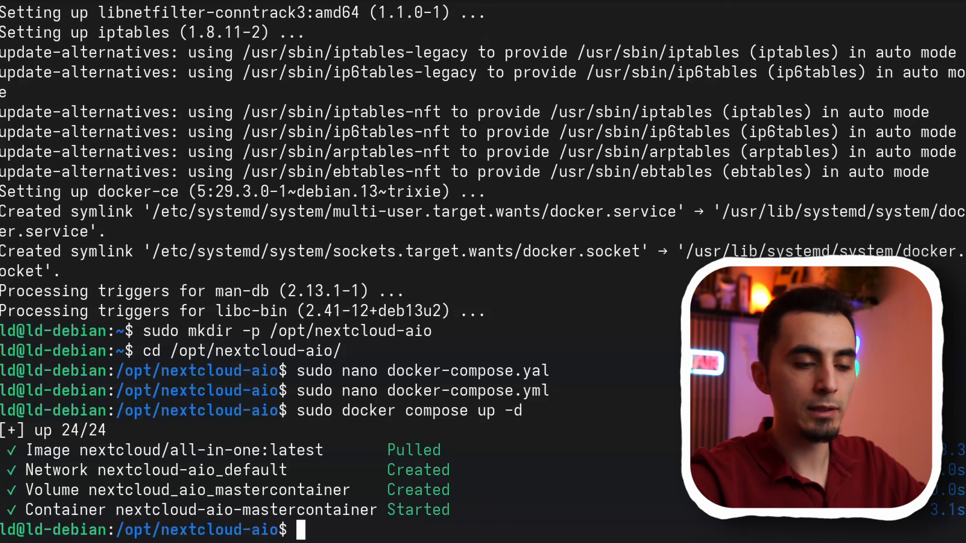
- List all Docker containers with sudo docker ps -a and check the Nextcloud container's image and creation time
type("sud")
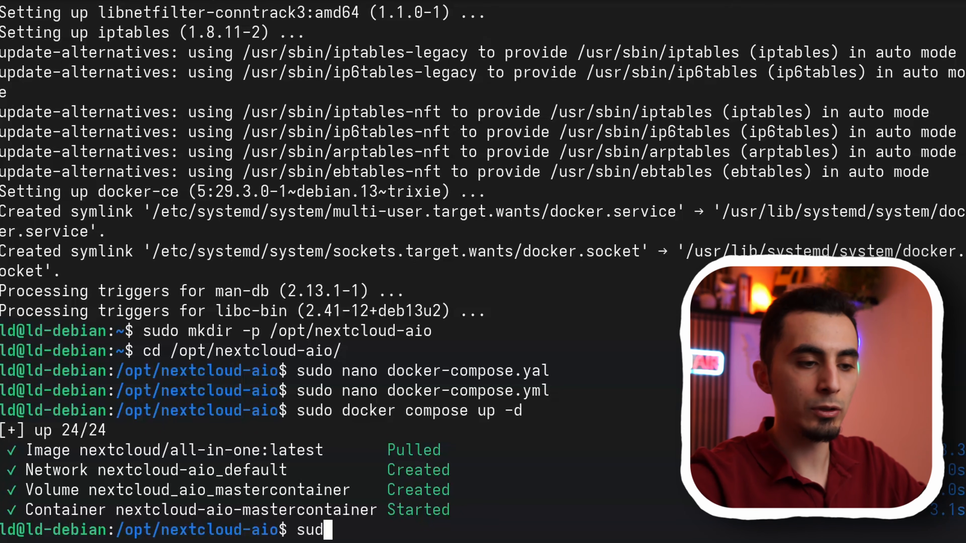
type("o docker ")
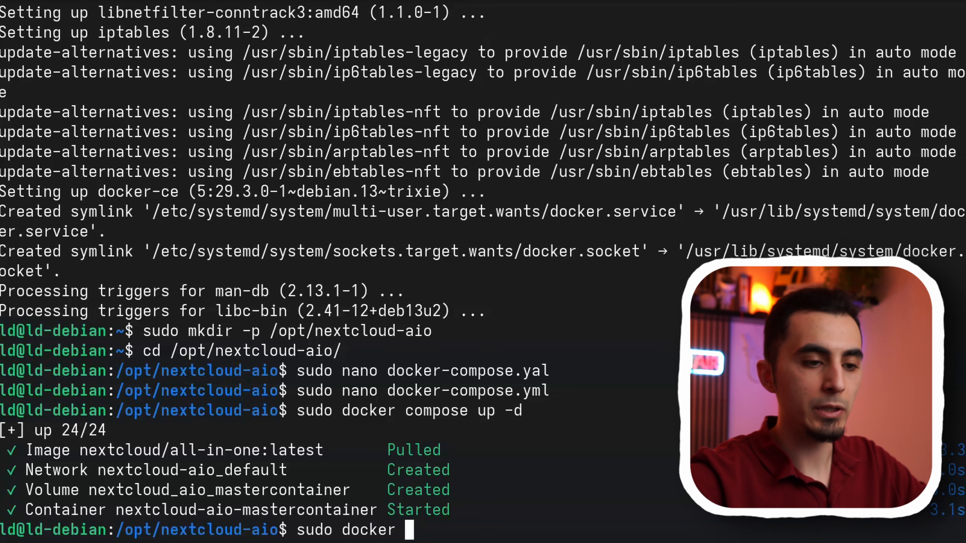
type("ps -a")
key("Return")
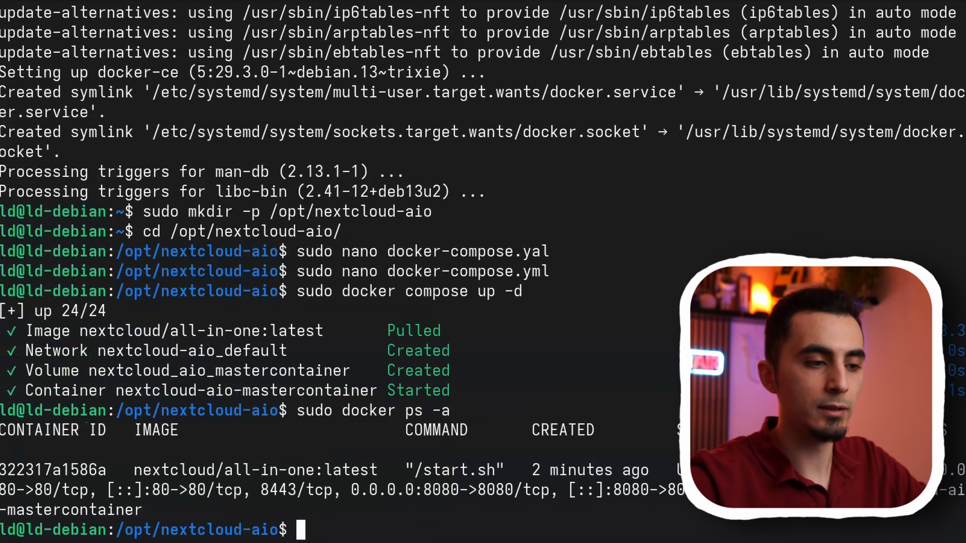
left_click_drag(131, 470, 373, 469)
left_click_drag(524, 470, 628, 471)
left_click(676, 475)
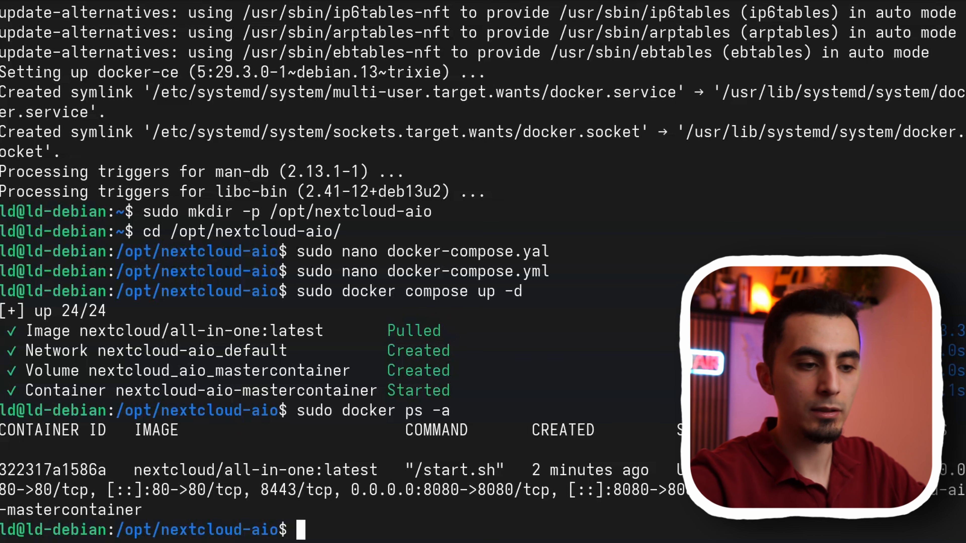
- Show the server's network interfaces with ip a and copy the IPv4 address of ens18
type("ip a")
key("Return")
left_click_drag(81, 152, 187, 152)
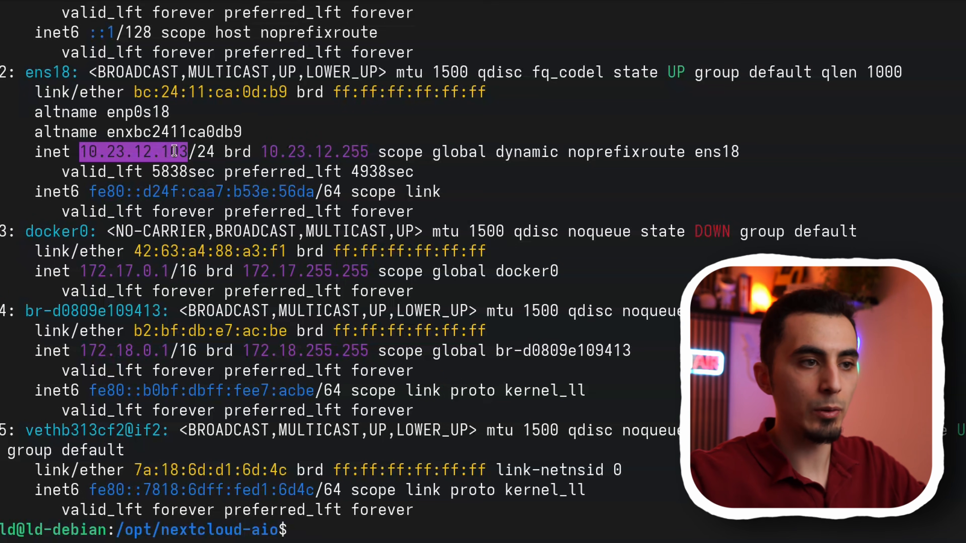
right_click(174, 151)
left_click(224, 200)
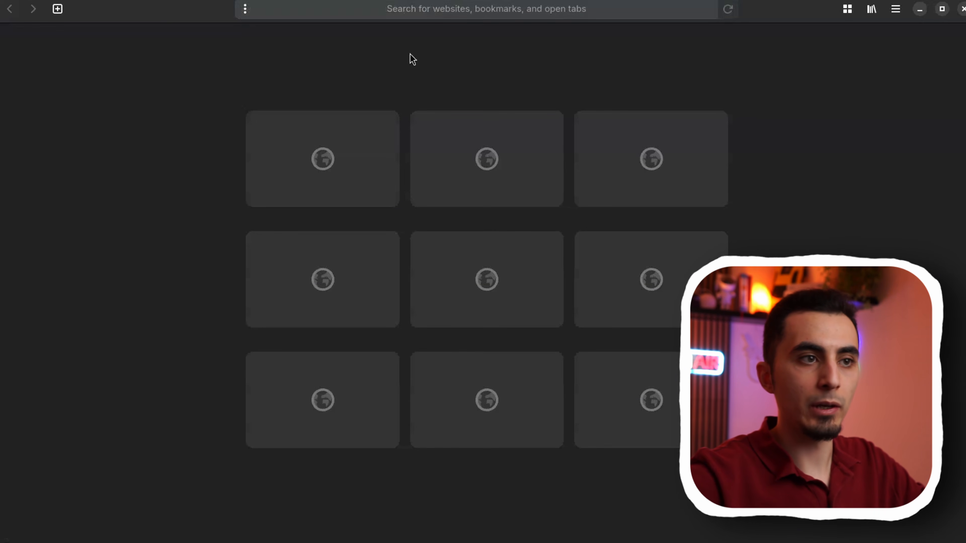
- Open 10.23.12.103:8080 in the web browser and accept the risk of the insecure connection
key("ctrl+l")
key("ctrl+v")
type(":8080")
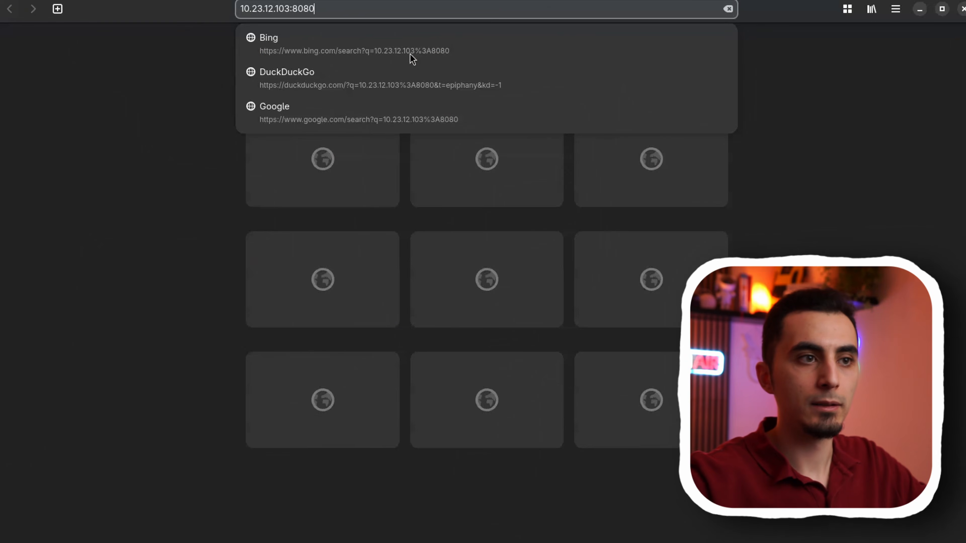
key("Return")
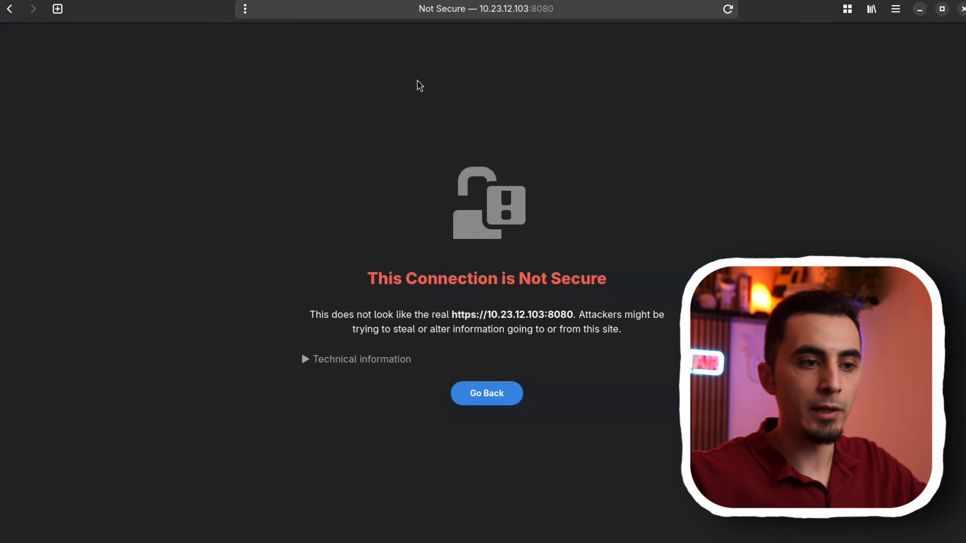
left_click(380, 359)
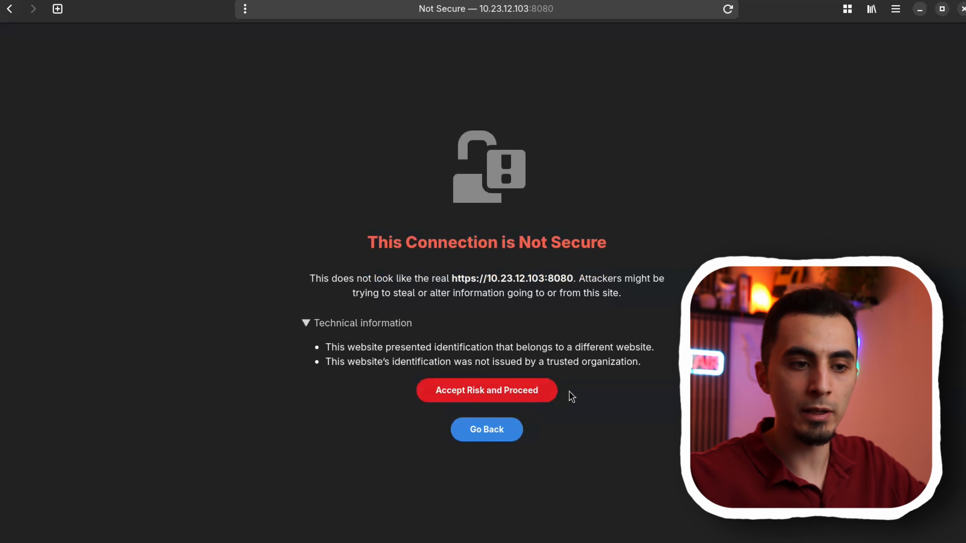
left_click(546, 391)
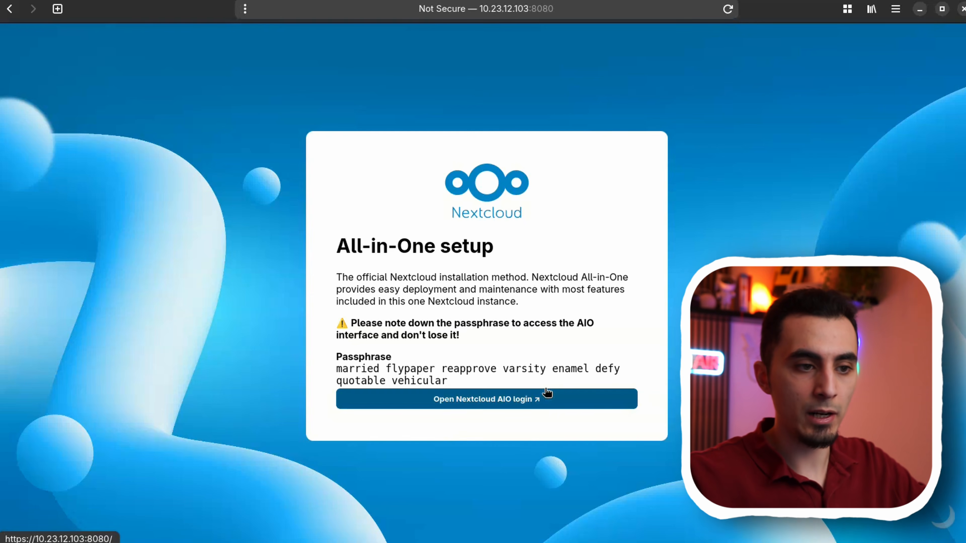
- Copy the generated passphrase from the All-in-One setup page and use it to log in to Nextcloud AIO
left_click_drag(448, 381, 337, 370)
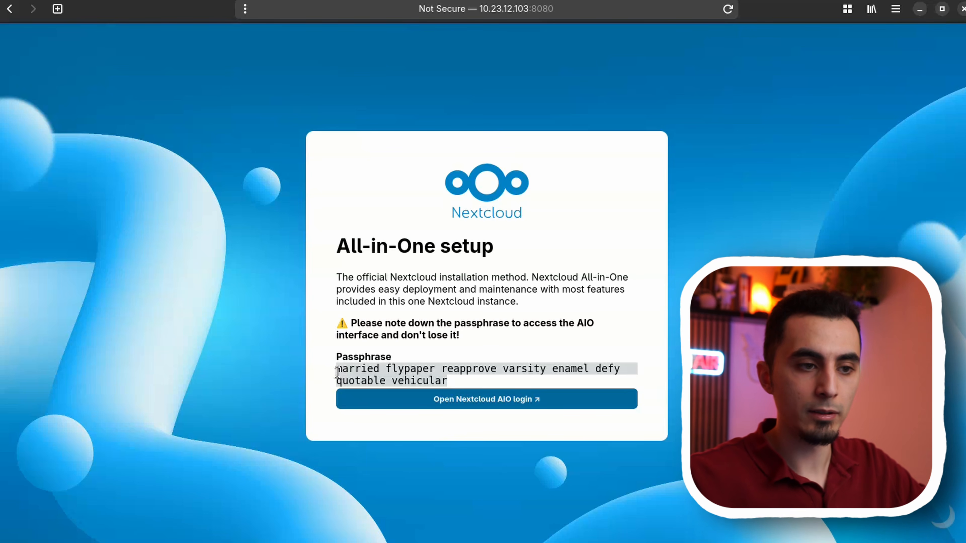
left_click(454, 385)
left_click_drag(453, 384, 341, 366)
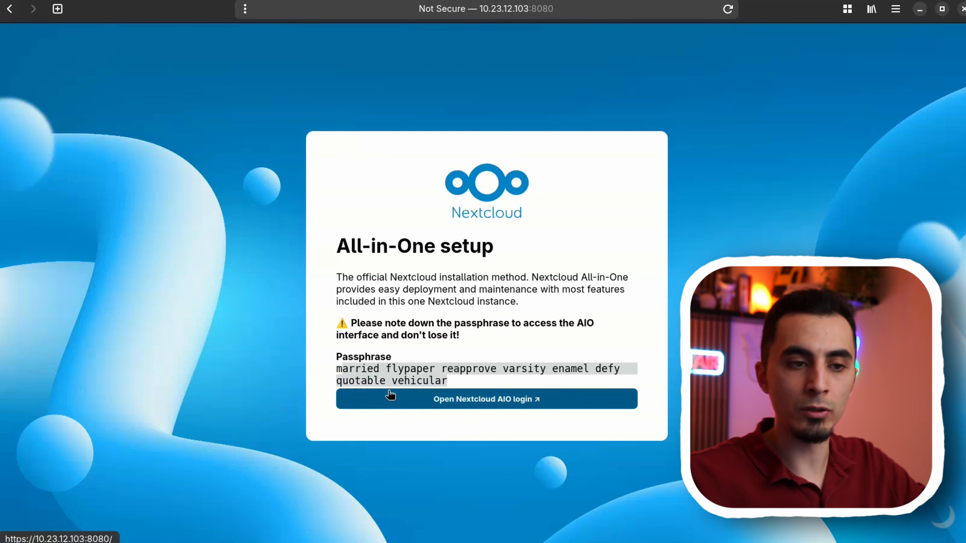
left_click(492, 403)
left_click(483, 345)
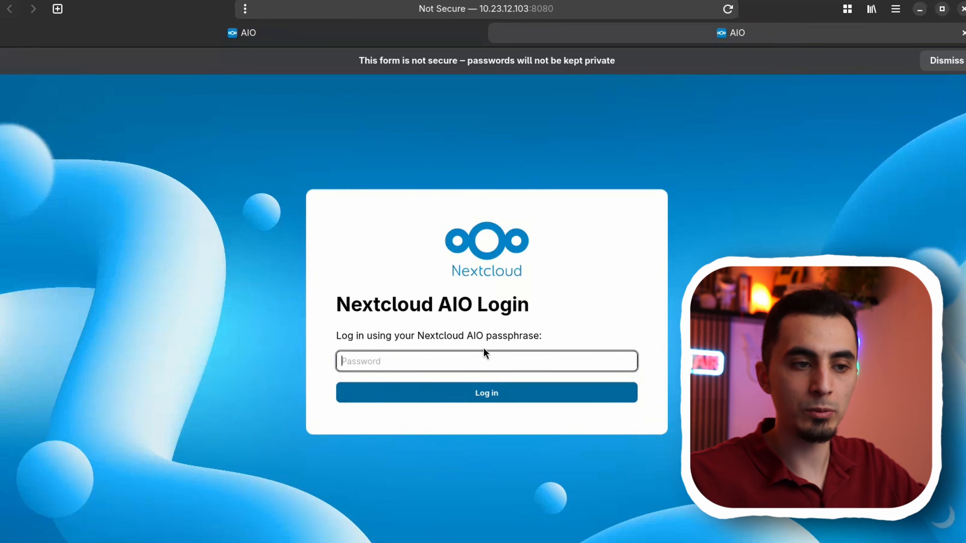
key("ctrl+v")
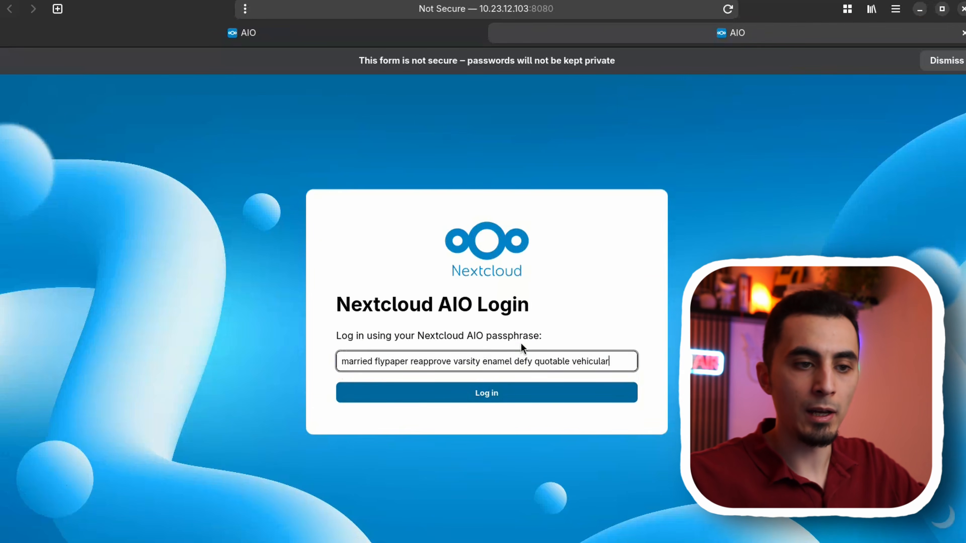
left_click(508, 392)
- Submit cloud.libre-data.org as the domain for the new AIO instance
left_click(375, 369)
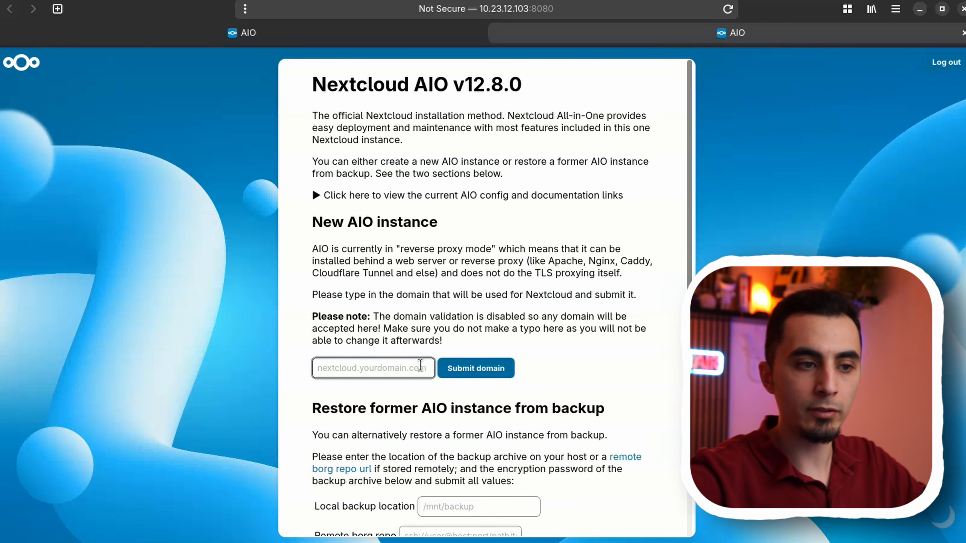
type("cloud.libre-data.org")
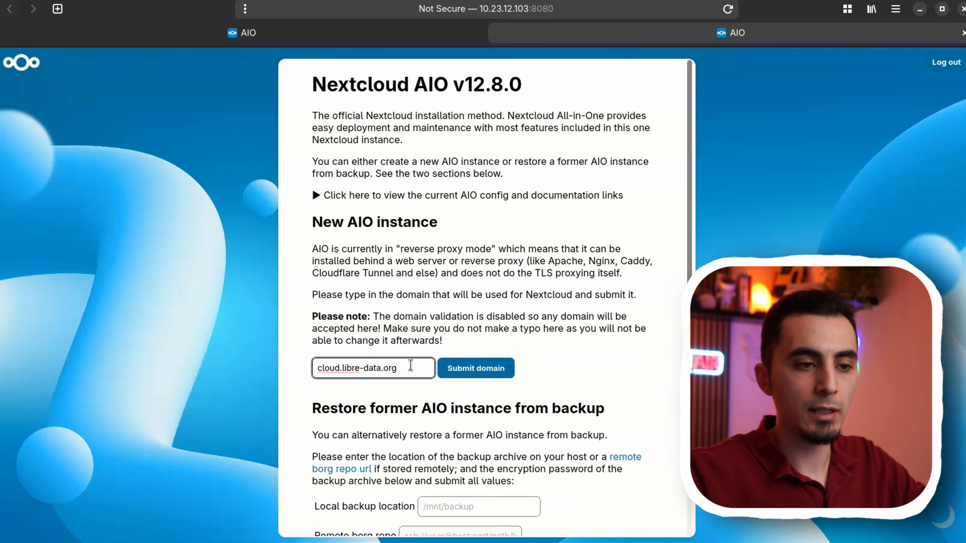
left_click_drag(409, 367, 343, 368)
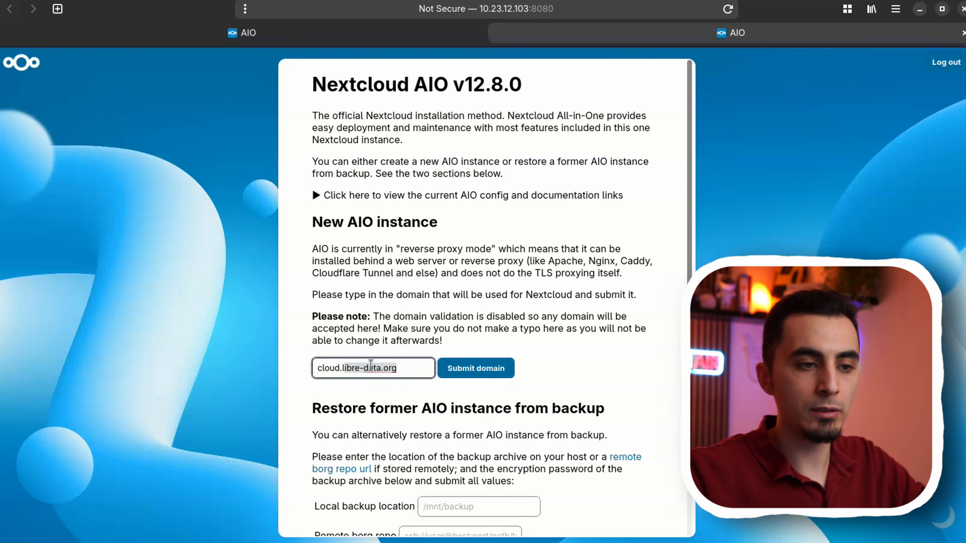
left_click(345, 369)
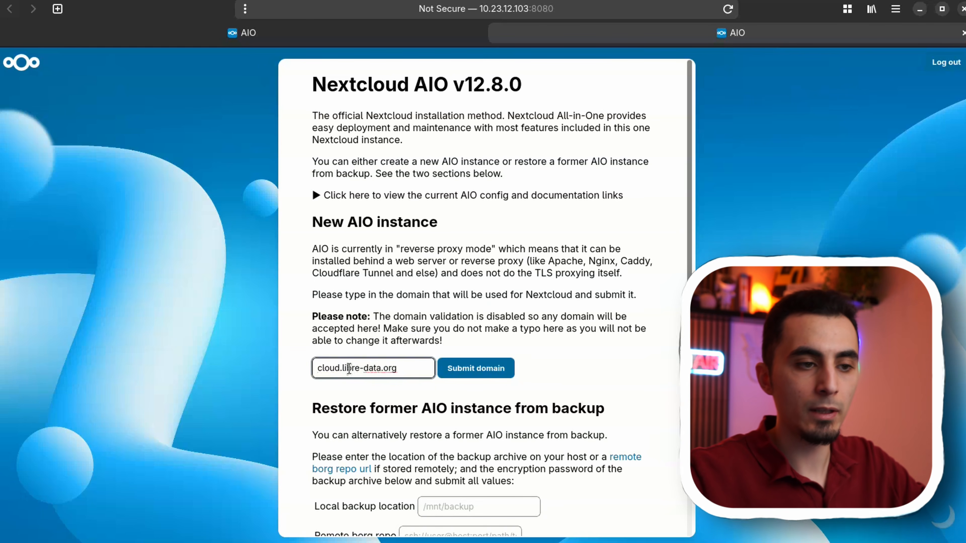
left_click_drag(343, 368, 312, 368)
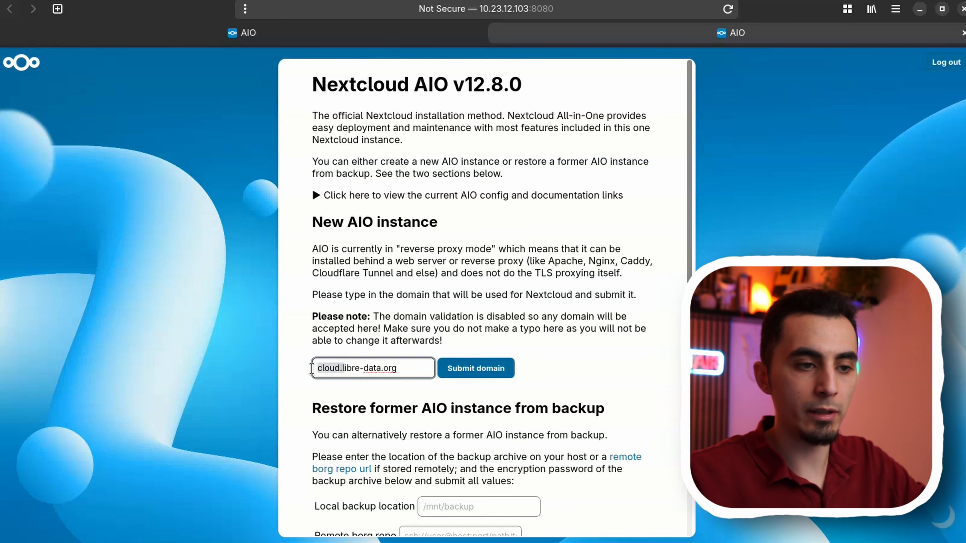
left_click(464, 368)
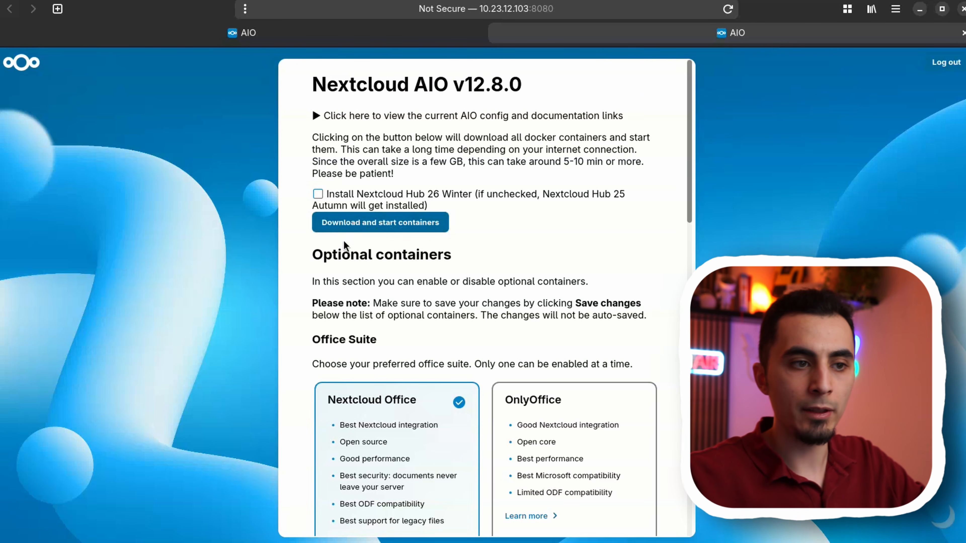
- Disable the office suite in the optional containers section and save the change
scroll(356, 259, "down", 10)
scroll(359, 267, "up", 10)
scroll(358, 267, "down", 8)
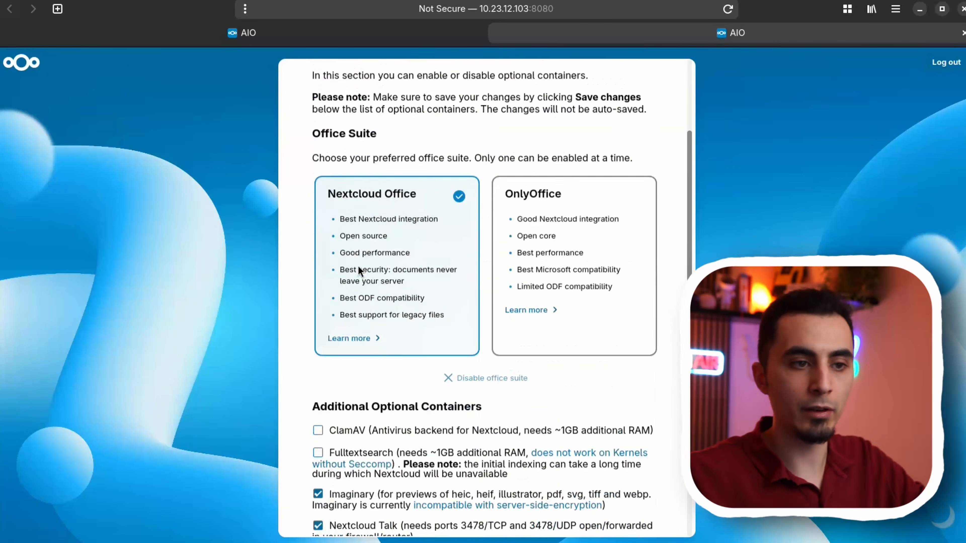
scroll(358, 266, "up", 10)
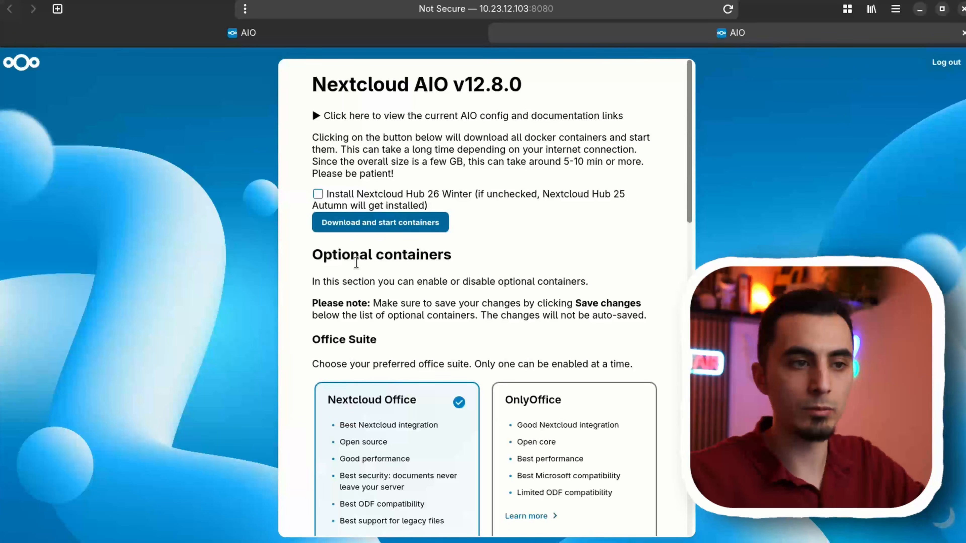
scroll(355, 239, "down", 4)
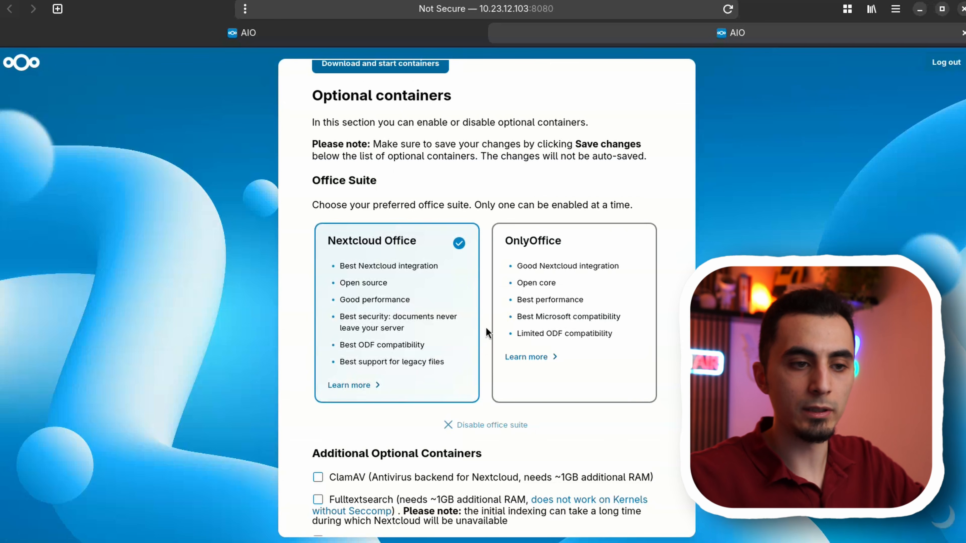
left_click(462, 430)
left_click(367, 458)
- Deselect Nextcloud Talk in the additional optional containers
scroll(367, 463, "down", 4)
scroll(396, 470, "down", 5)
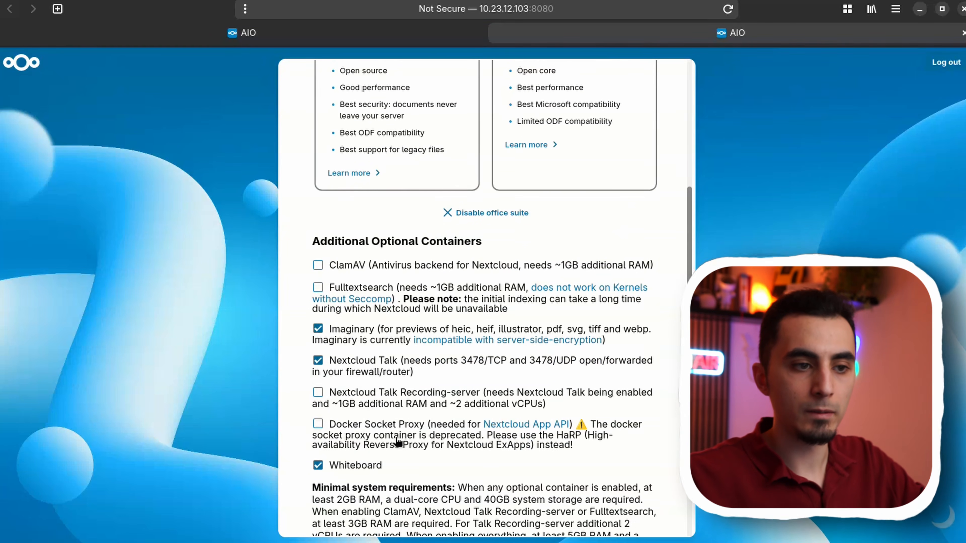
left_click(353, 364)
- Review the timezone and community container sections, and download and start the containers without selecting Nextcloud Hub 26 Winter
scroll(384, 383, "down", 4)
scroll(383, 383, "down", 8)
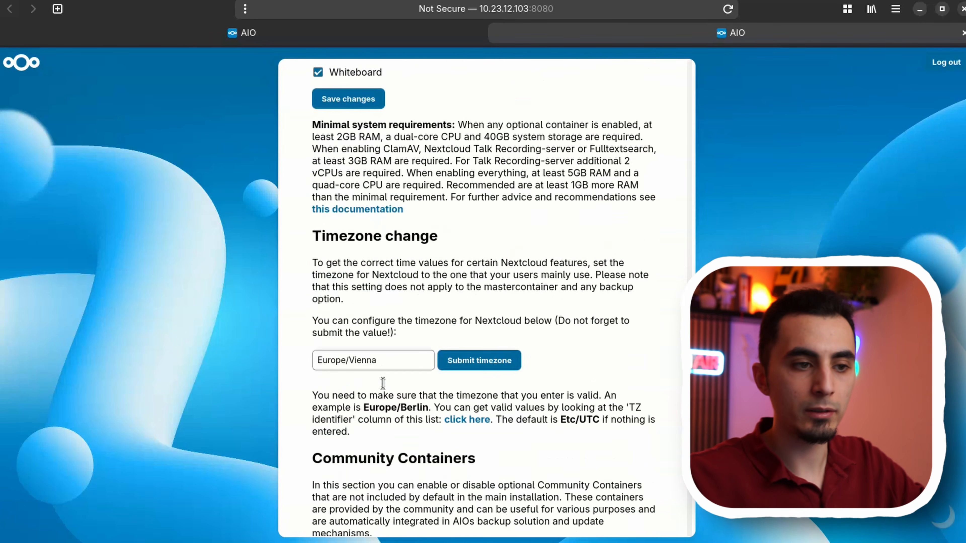
scroll(375, 368, "down", 3)
scroll(414, 432, "up", 10)
scroll(412, 431, "down", 5)
scroll(409, 430, "up", 3)
scroll(409, 430, "up", 12)
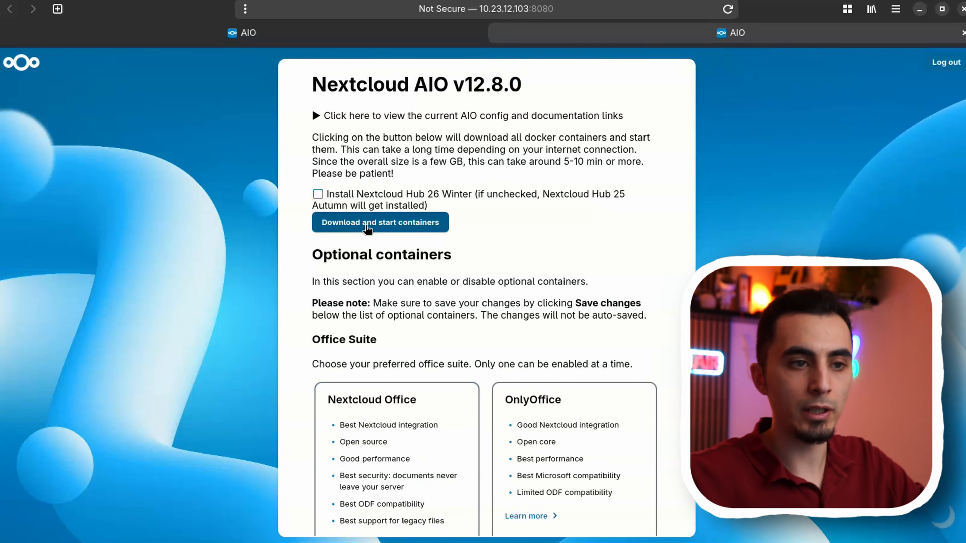
left_click(368, 228)
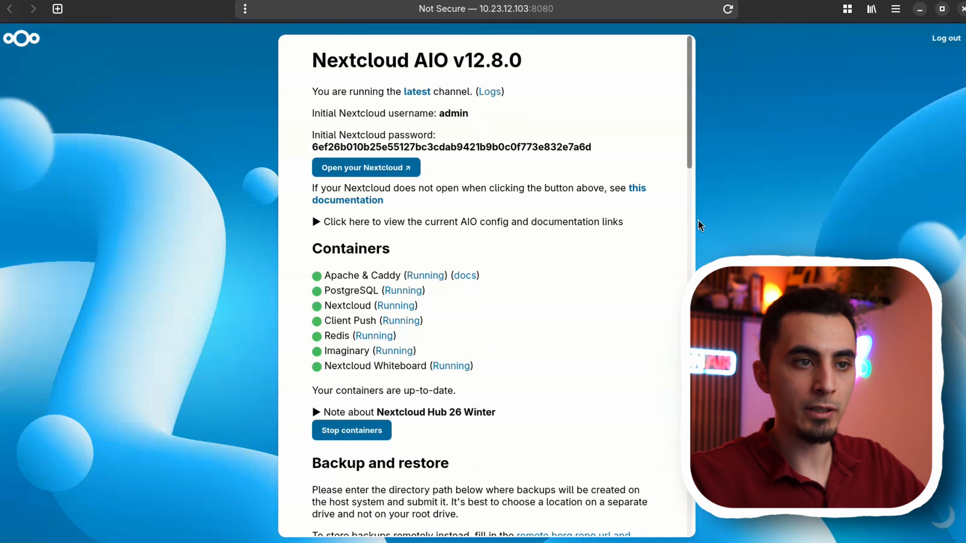
- Check the initial Nextcloud username and password, and open the Nextcloud site from the AIO page
double_click(456, 114)
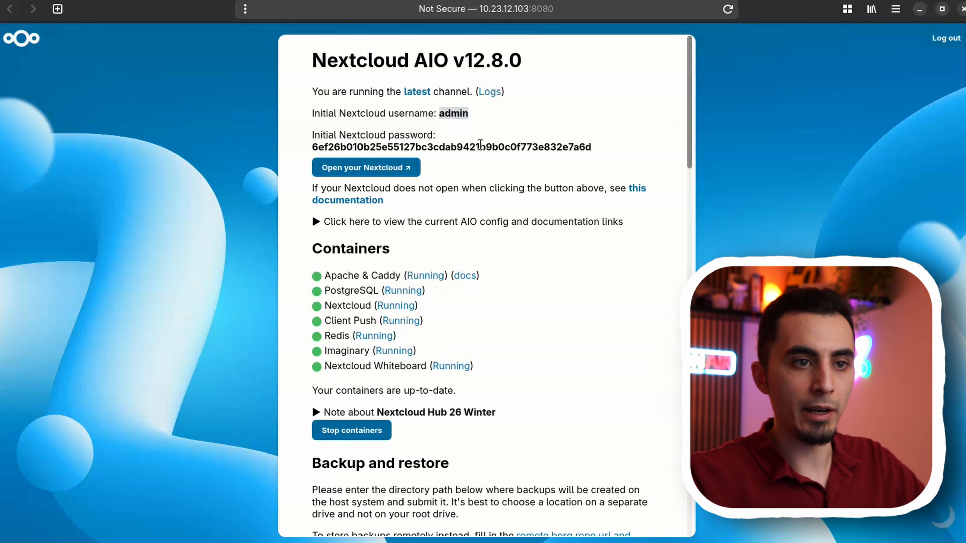
double_click(480, 146)
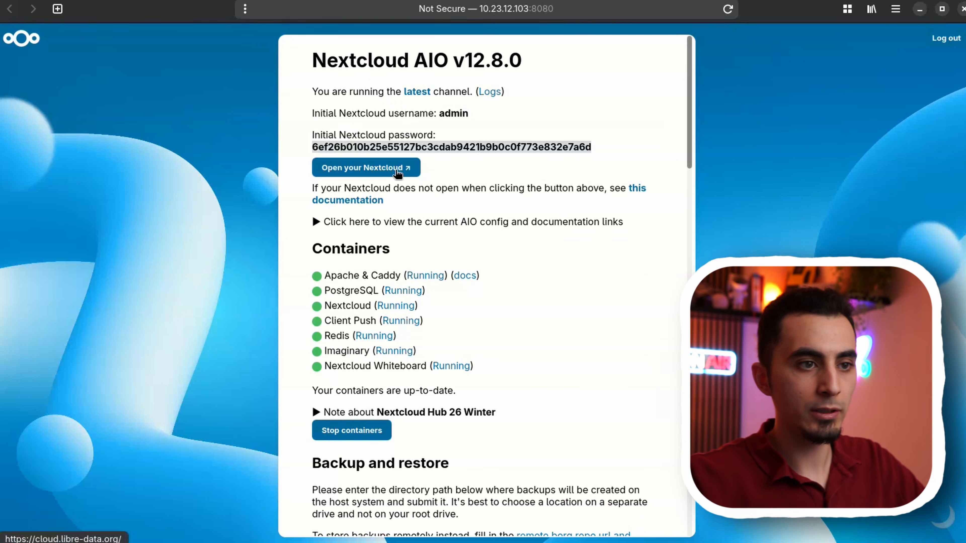
left_click(390, 168)
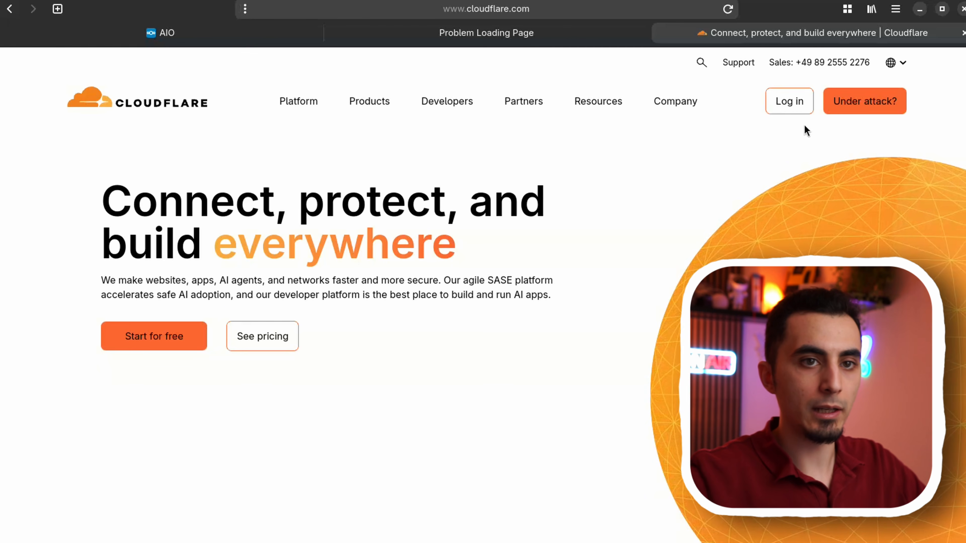
- Log in to the Cloudflare dashboard, and open the domain onboarding form after viewing the domain overview and transfers
left_click(801, 103)
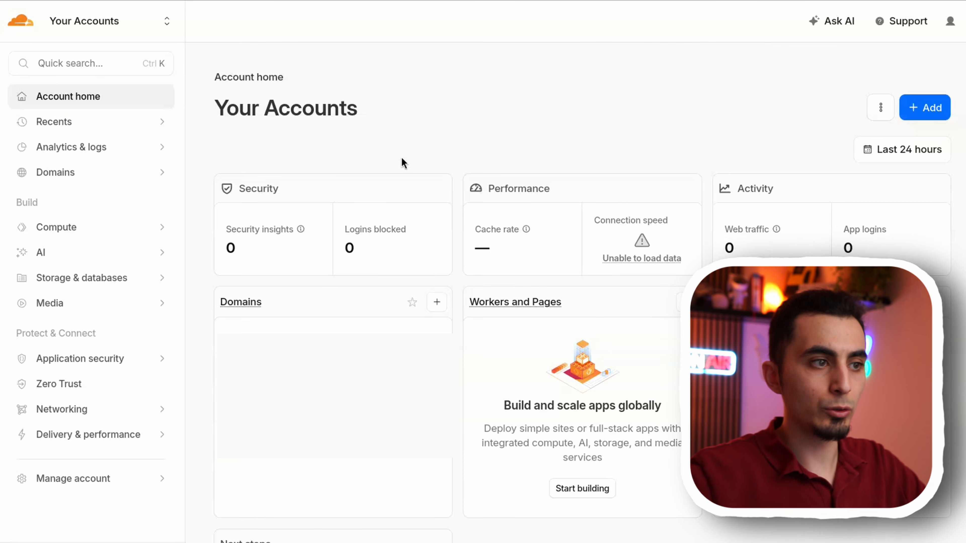
left_click(132, 178)
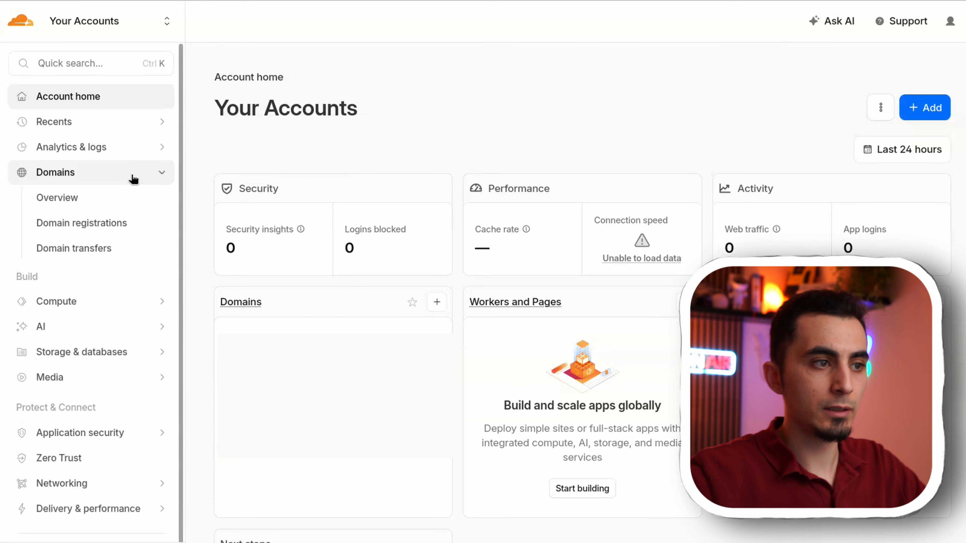
left_click(109, 207)
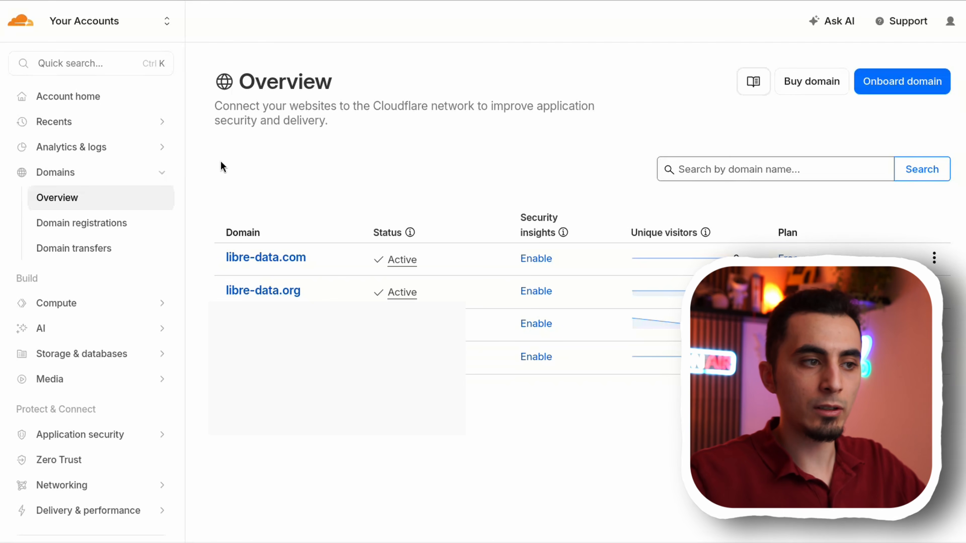
left_click(88, 248)
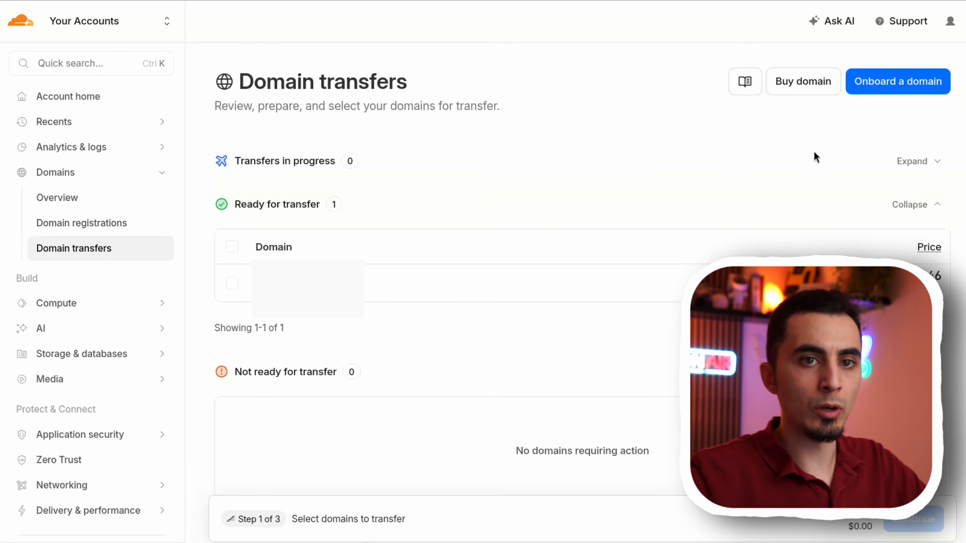
left_click(920, 82)
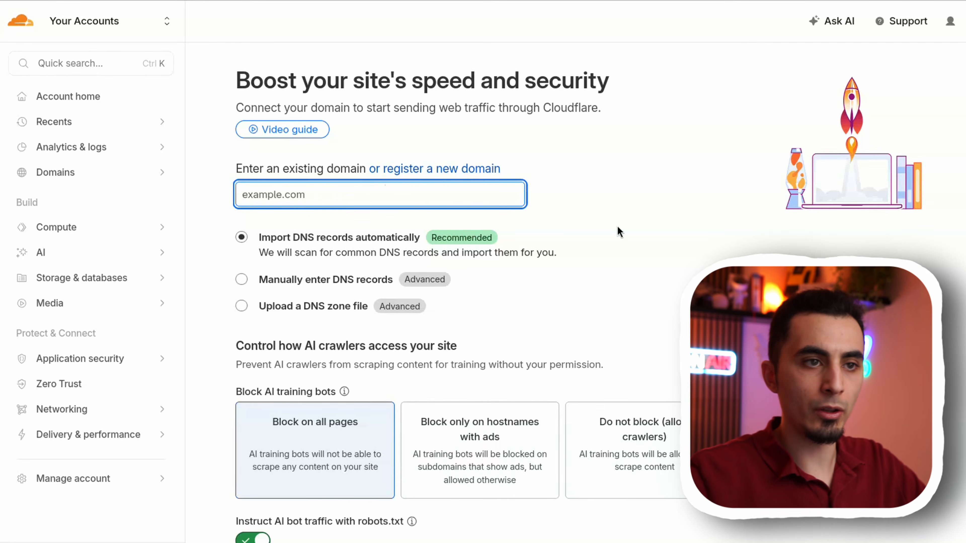
- Review the domain onboarding form, and start creating a Cloudflared tunnel from the Zero Trust network connectors
scroll(608, 356, "down", 2)
scroll(595, 347, "up", 2)
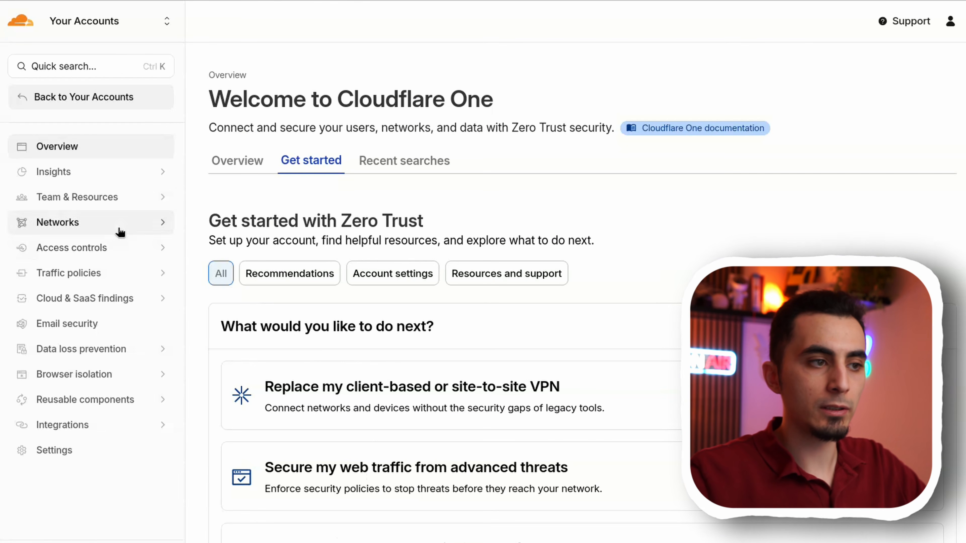
left_click(120, 228)
left_click(109, 247)
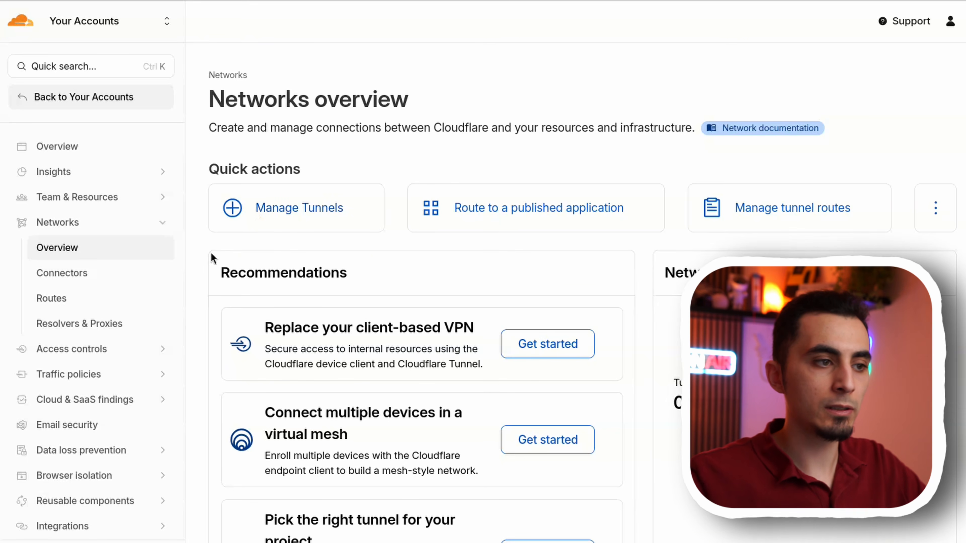
left_click(84, 274)
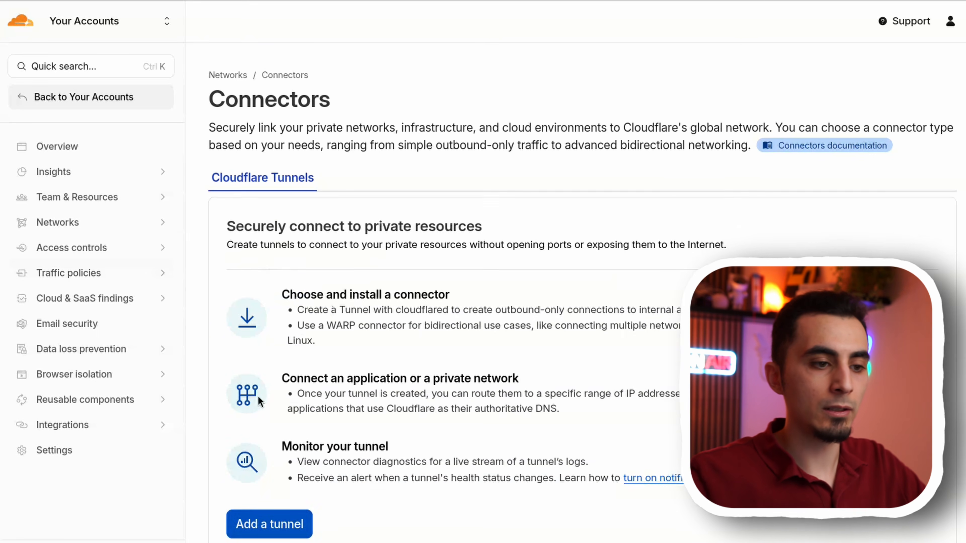
left_click(243, 521)
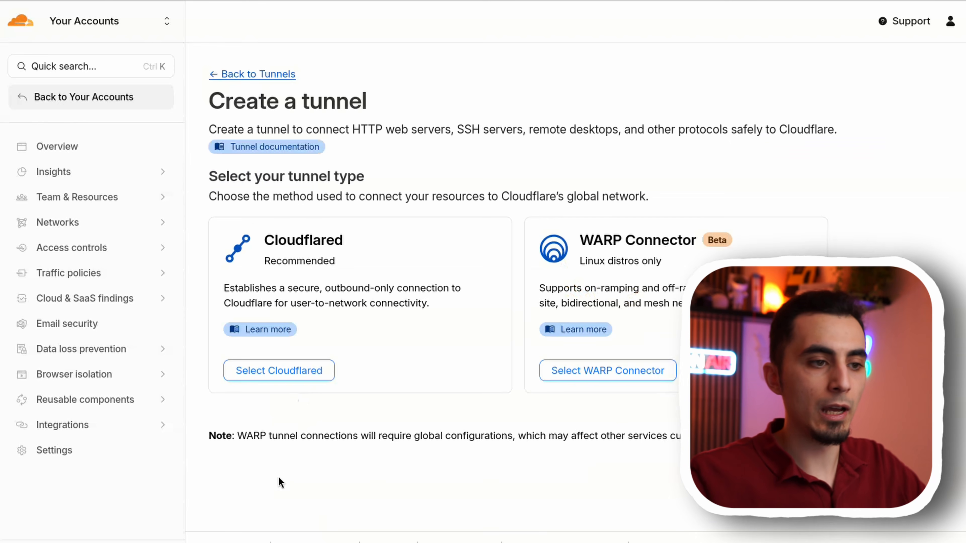
left_click(257, 370)
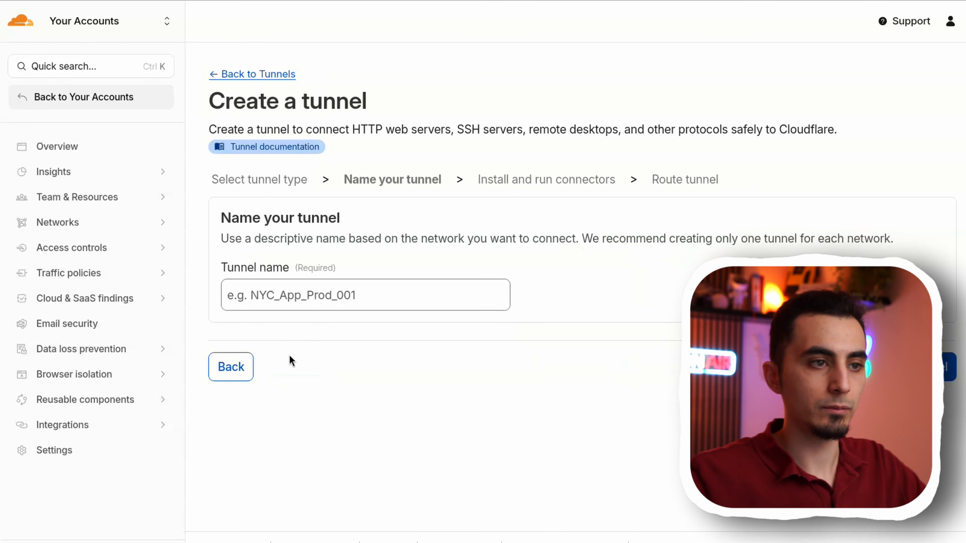
- Name the tunnel nextcloudhome and save it
left_click(303, 306)
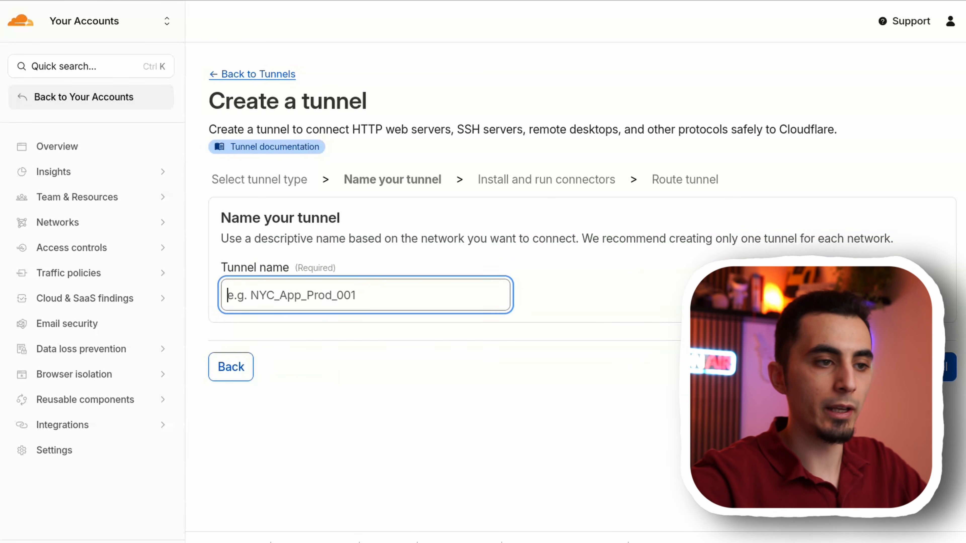
type("nextcloudh")
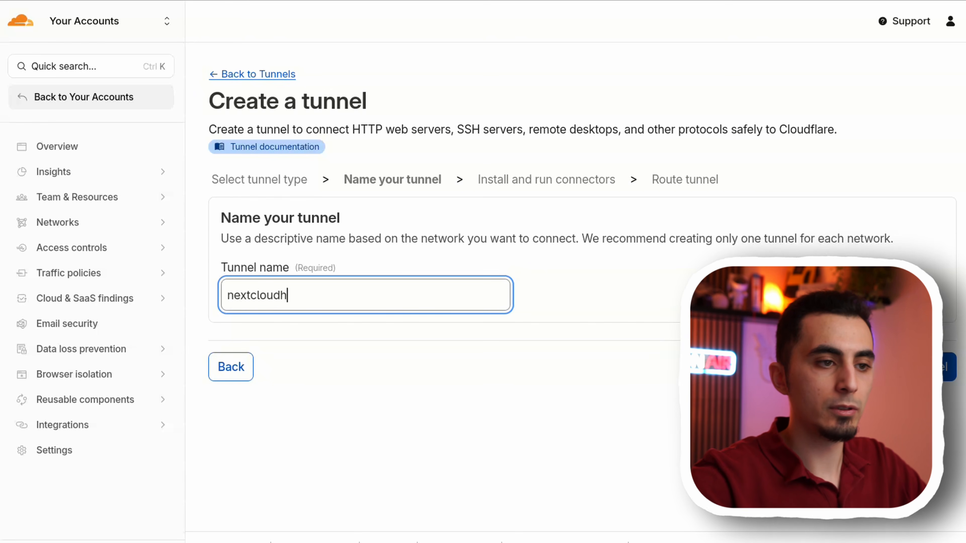
type("ome")
left_click(946, 366)
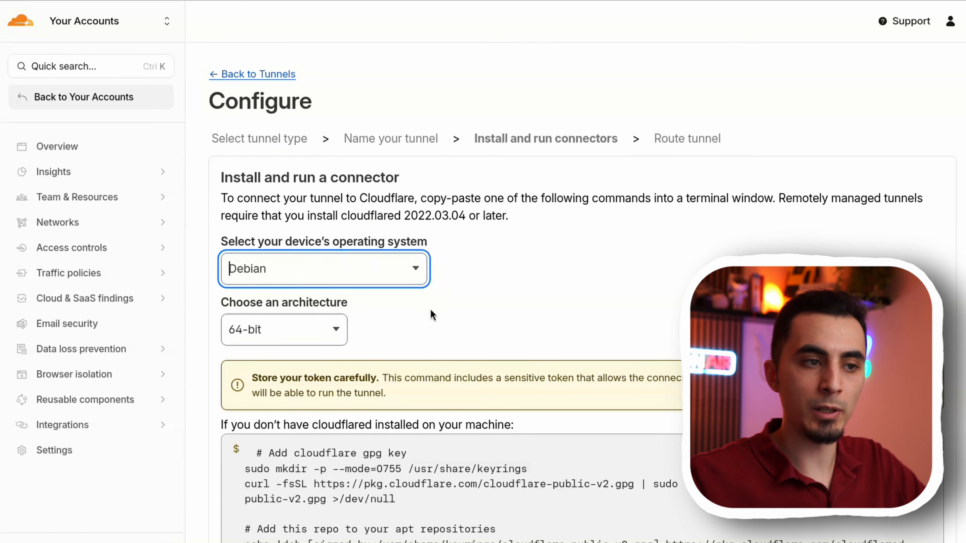
- Select Debian as the connector's operating system, and run the provided cloudflared installation commands in the server terminal
left_click(400, 268)
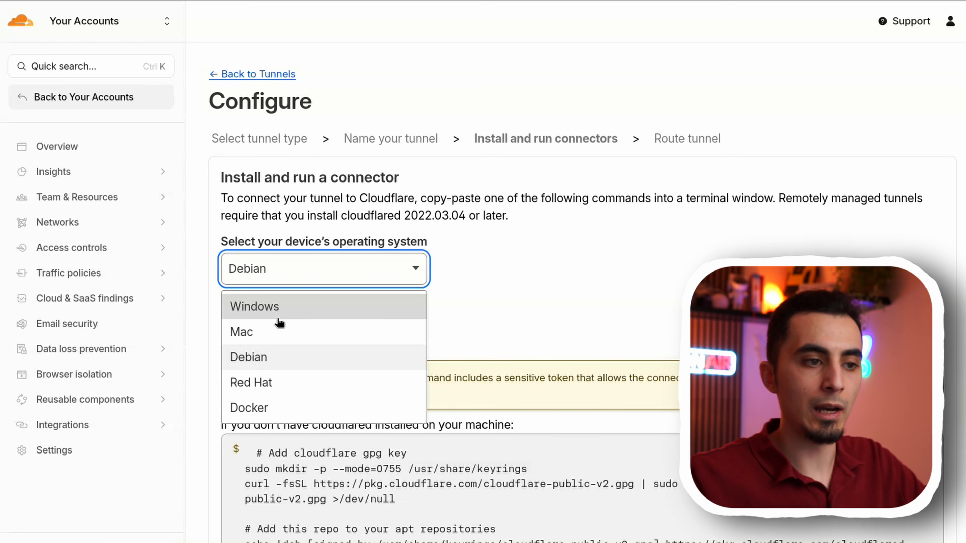
left_click(279, 357)
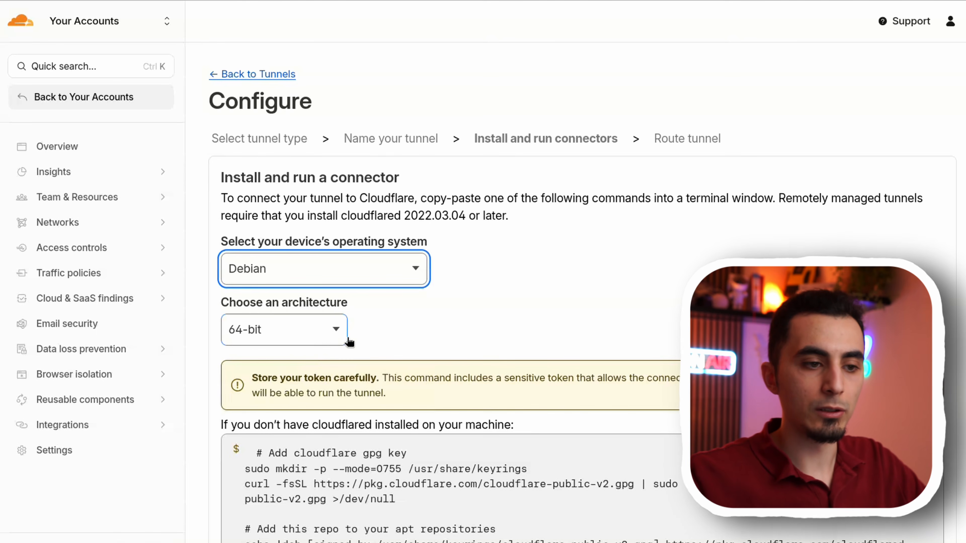
scroll(349, 342, "down", 8)
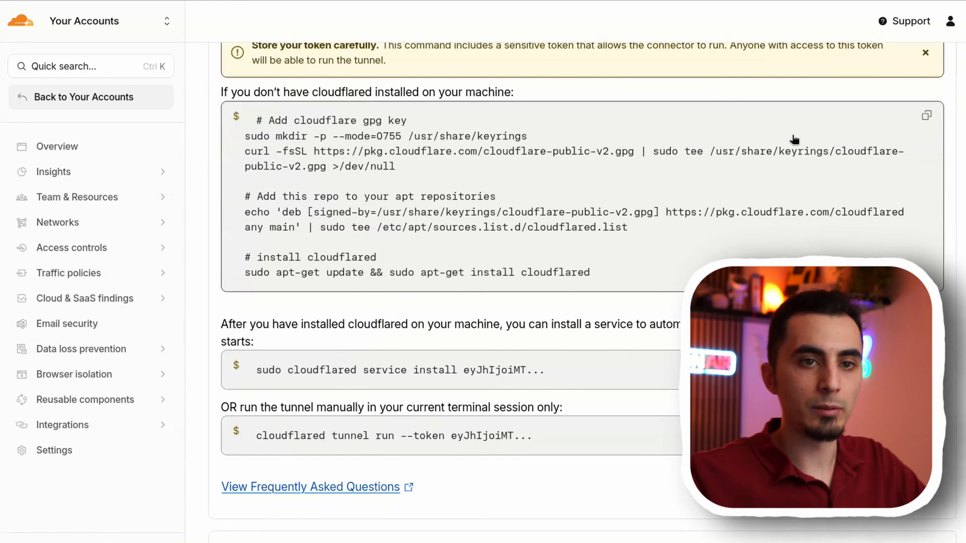
left_click(922, 121)
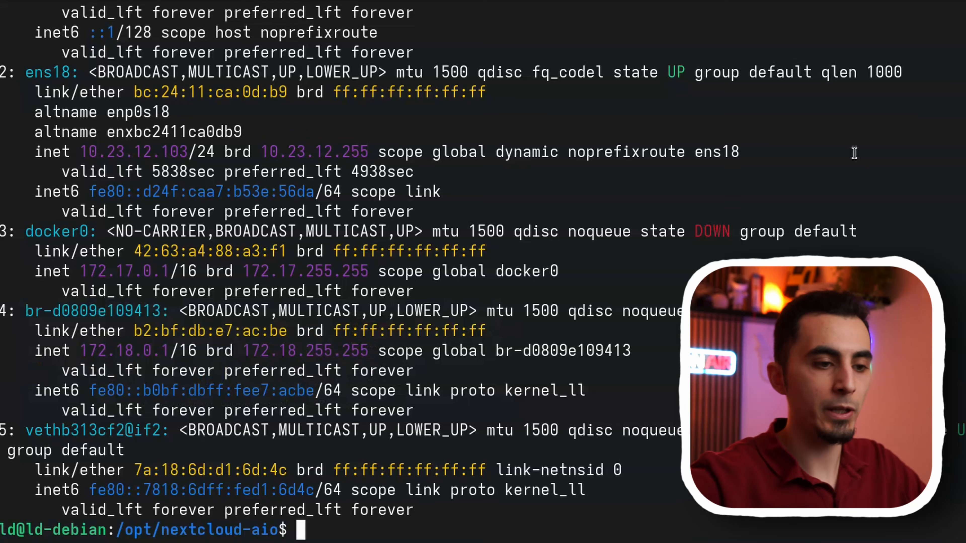
key("ctrl+shift+v")
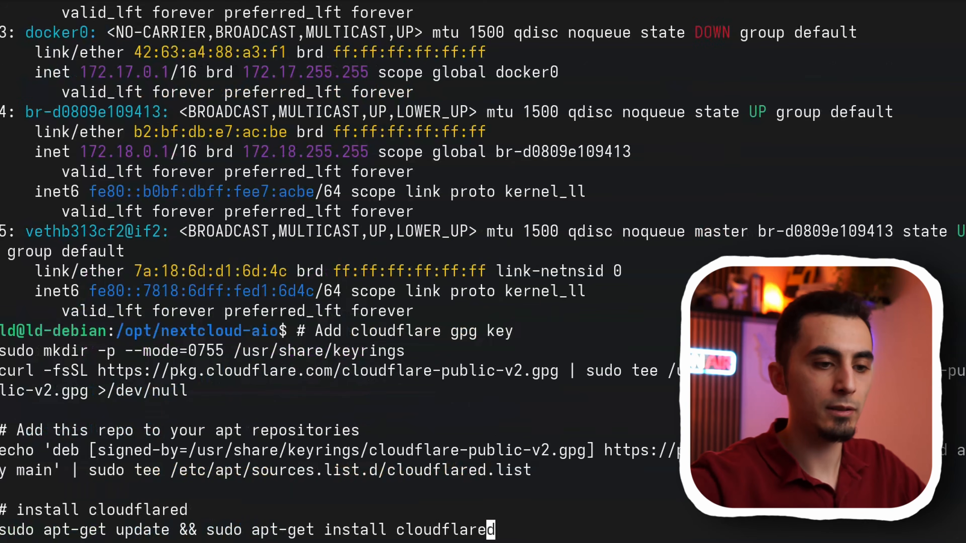
key("Return")
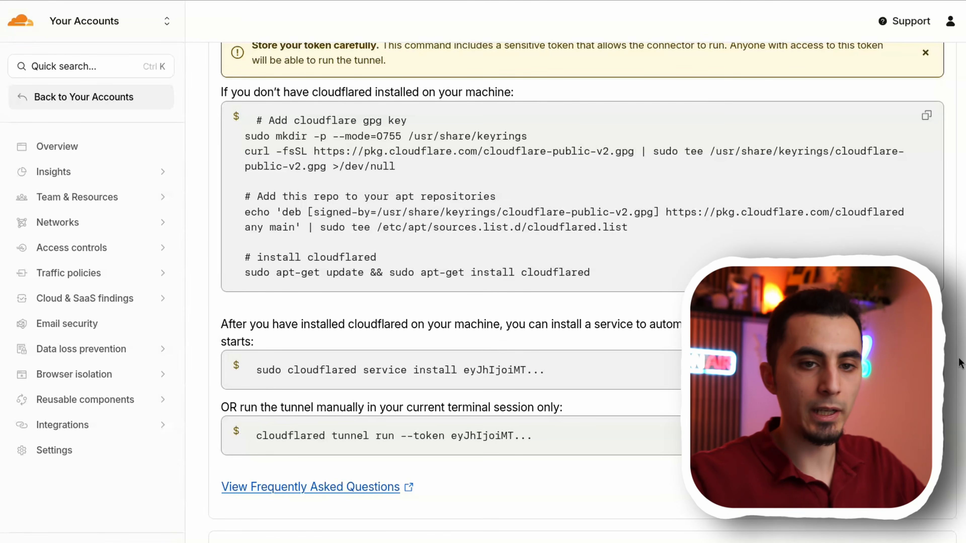
- Install the cloudflared service with the tunnel token, and run the tunnel manually in the terminal with the same token
left_click(381, 370)
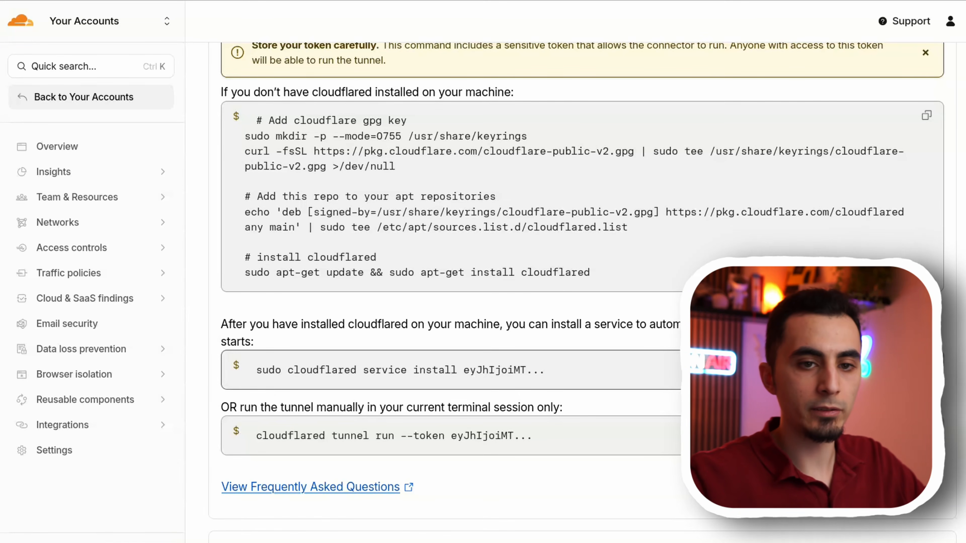
key("ctrl+shift+v")
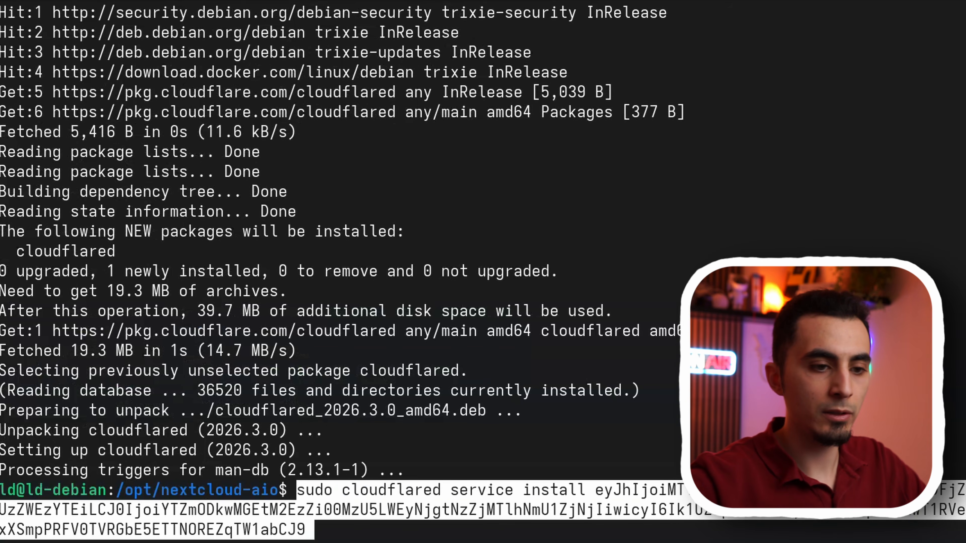
key("Return")
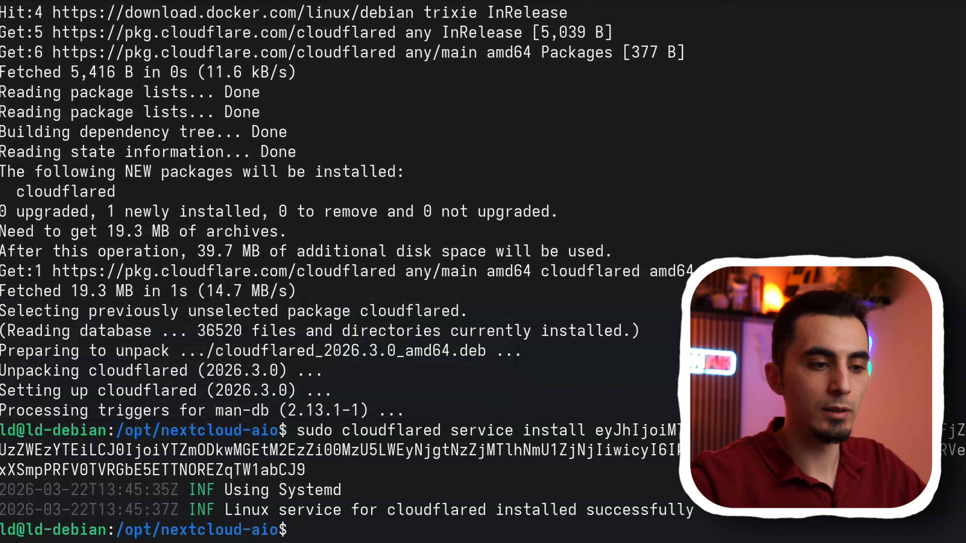
key("ctrl+shift+v")
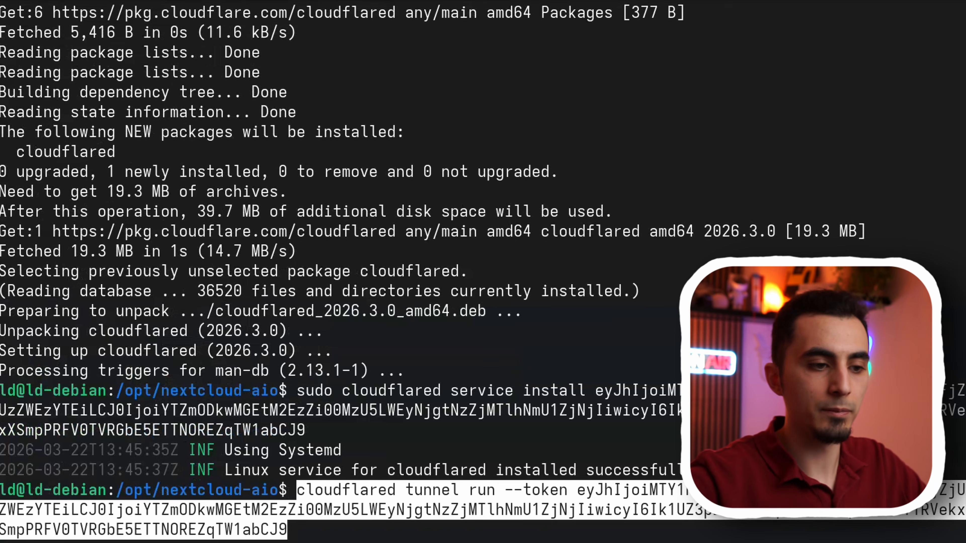
key("Return")
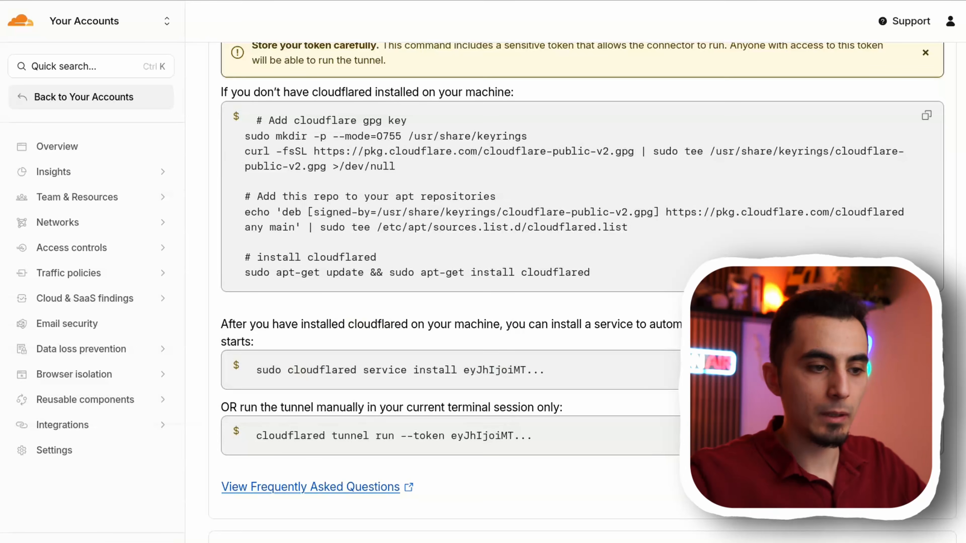
- Check the connector's ID and status, and continue to routing the tunnel's traffic
scroll(565, 293, "down", 6)
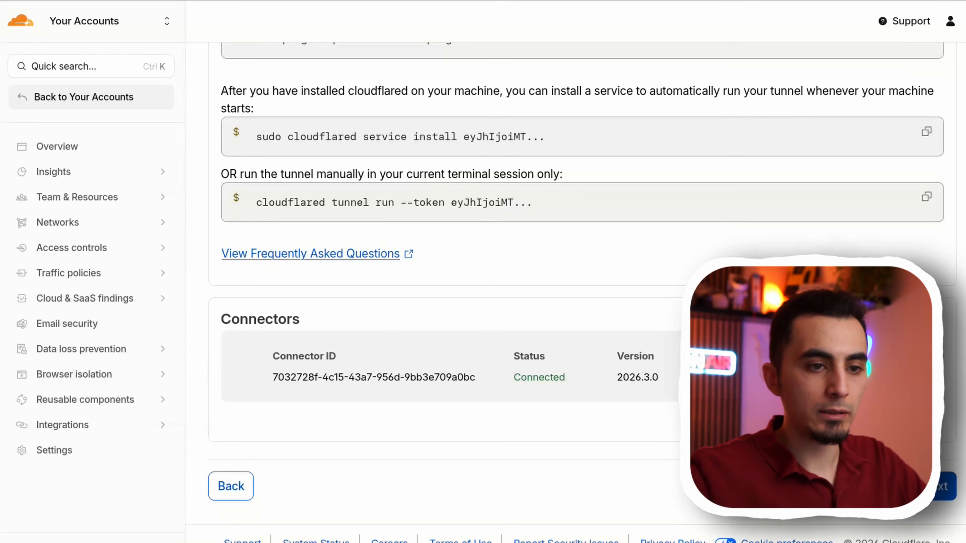
left_click_drag(278, 357, 336, 357)
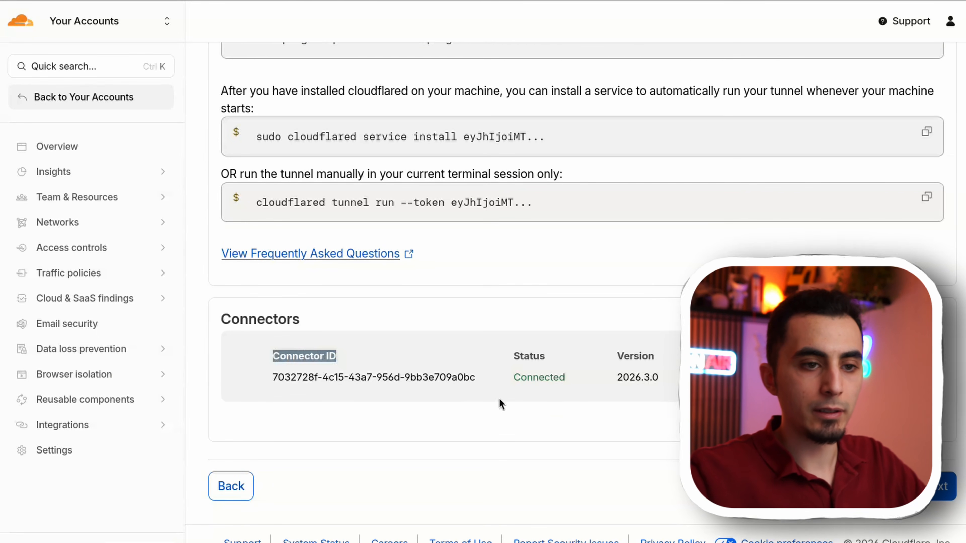
left_click_drag(513, 354, 553, 374)
left_click(553, 375)
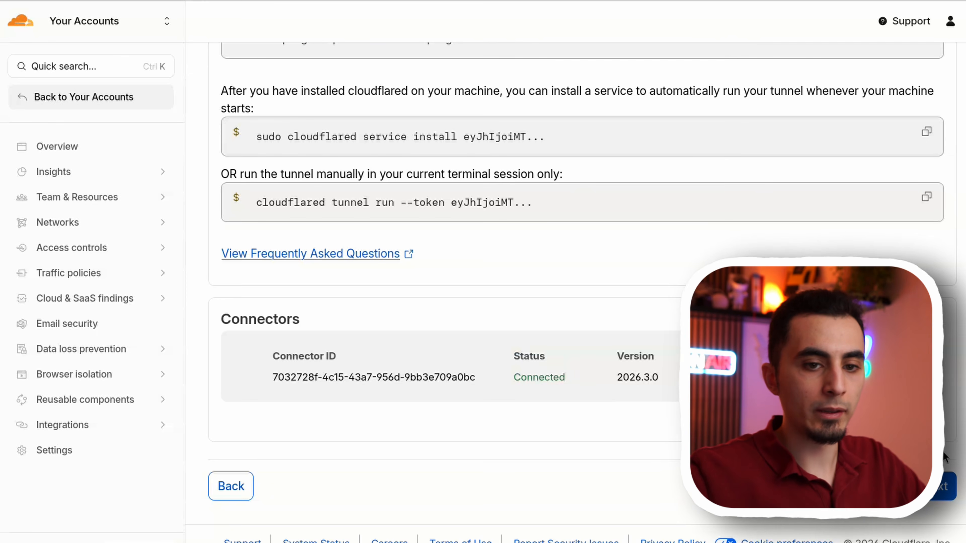
left_click(935, 495)
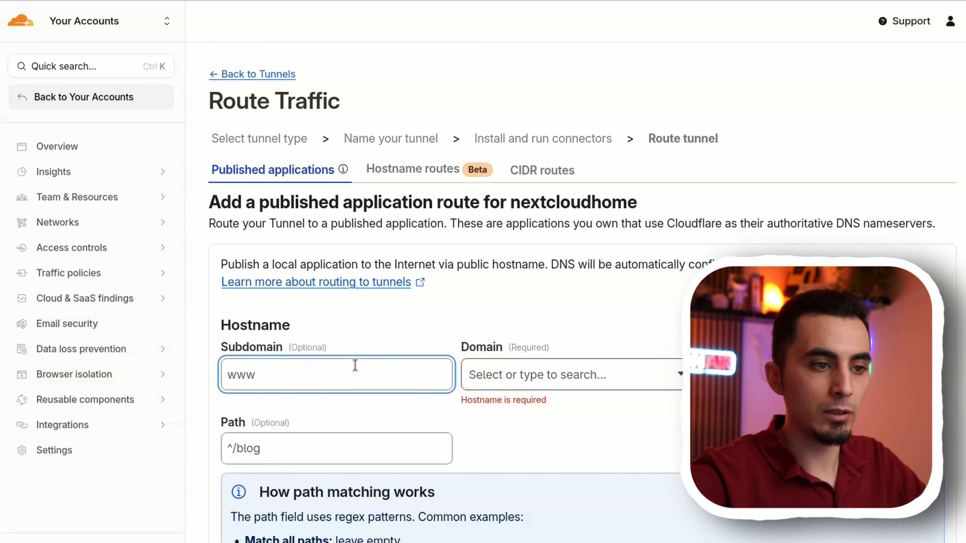
- Set the published application's hostname to subdomain cloud on the domain libre-data.org
type("clou")
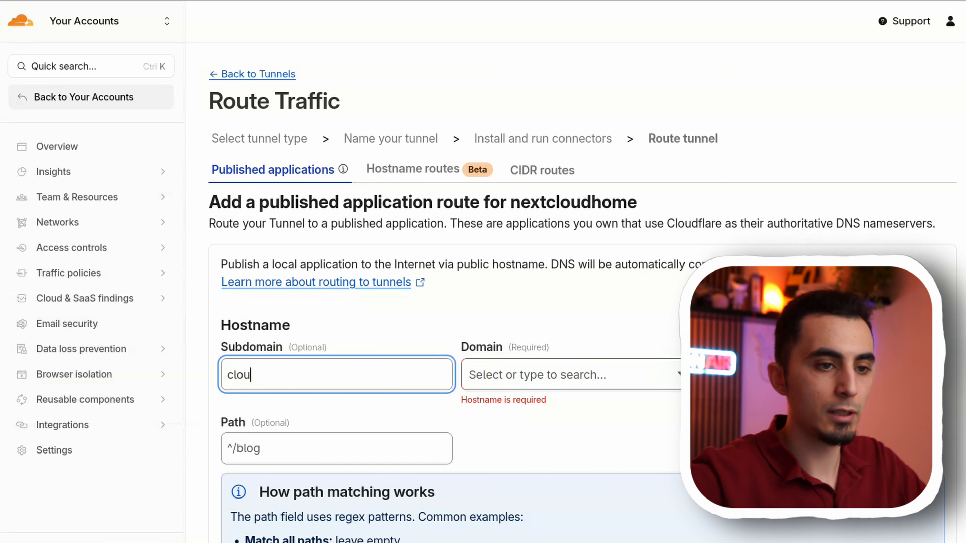
type("d")
key("Tab")
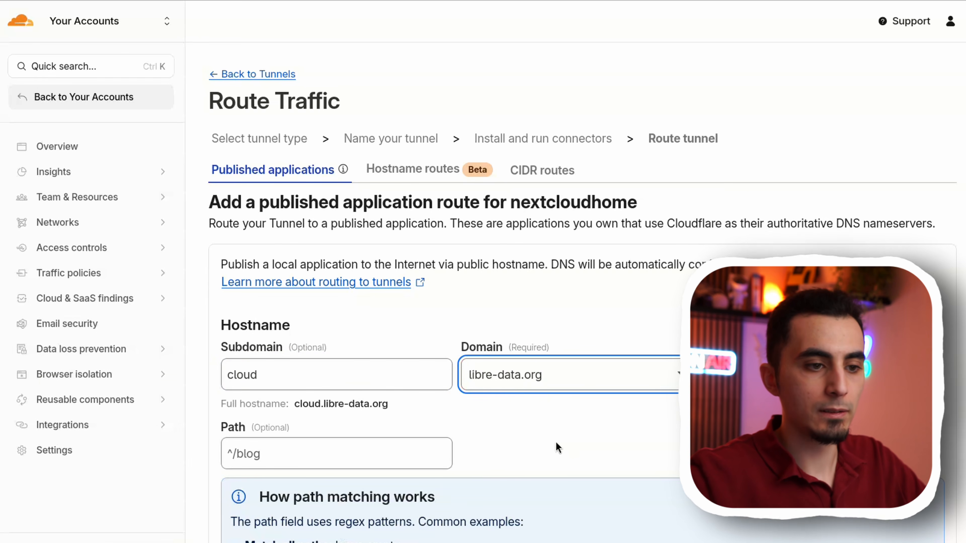
- Set the service type to HTTP and its URL to 10.23.12.103:11000, checking the server address on the Nextcloud AIO page
scroll(555, 442, "down", 10)
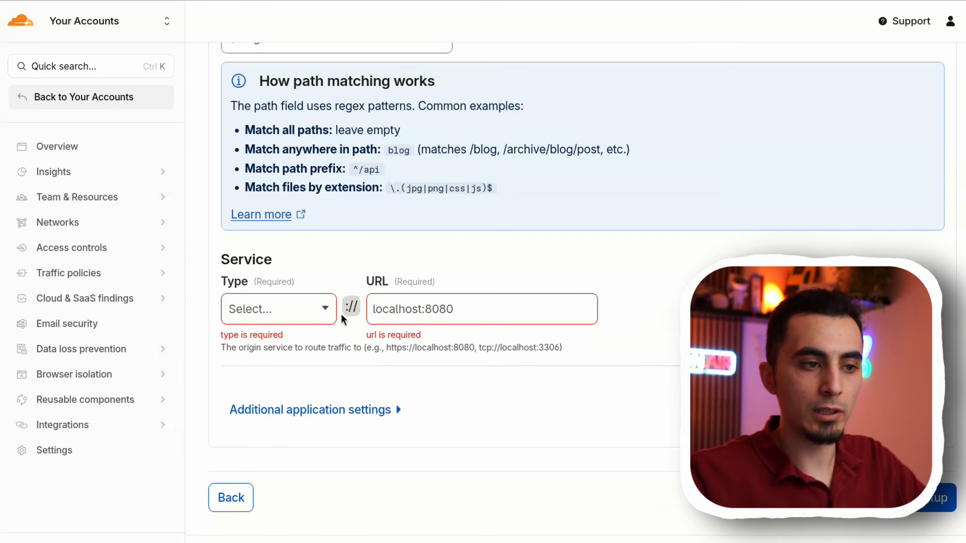
left_click(307, 309)
left_click(274, 346)
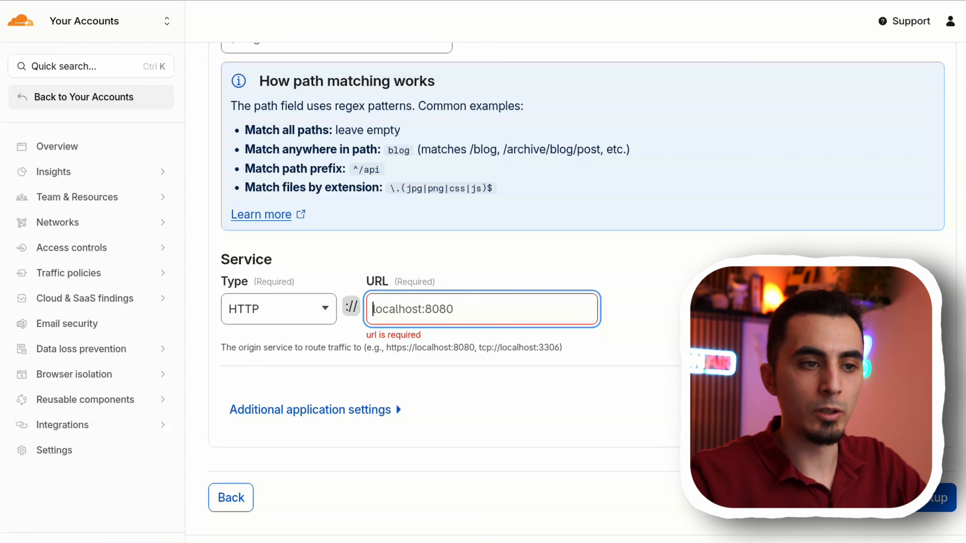
type("10.23.12.104")
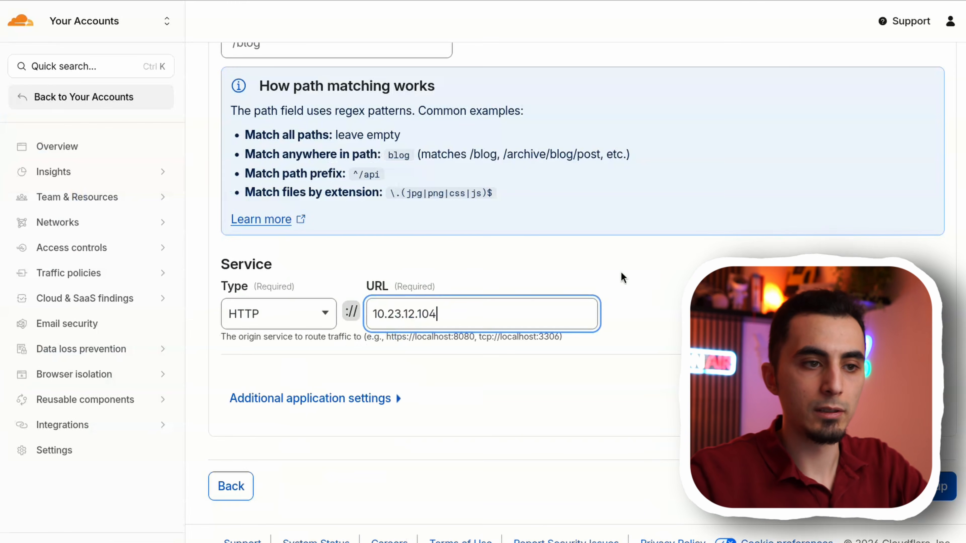
key("BackSpace")
type("3")
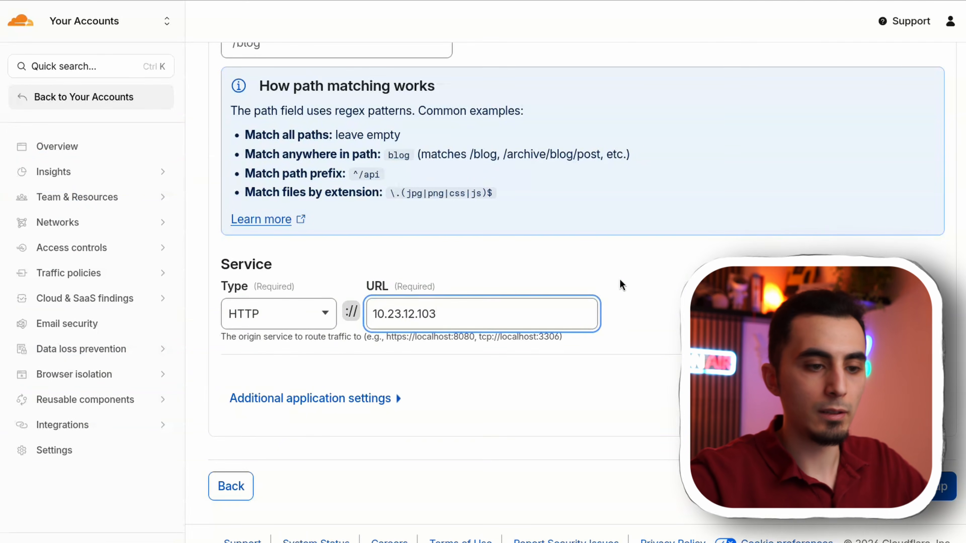
type(":")
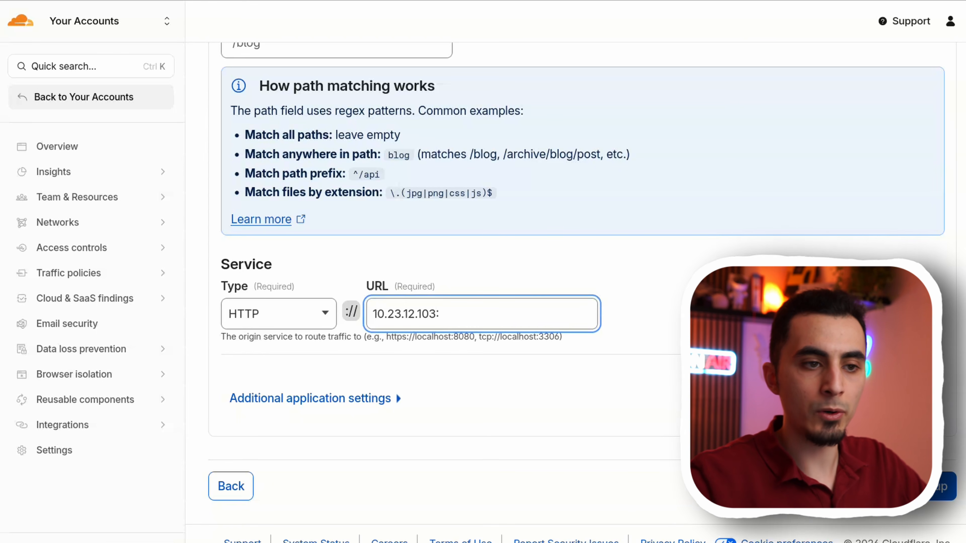
type("11000")
left_click_drag(490, 319, 443, 318)
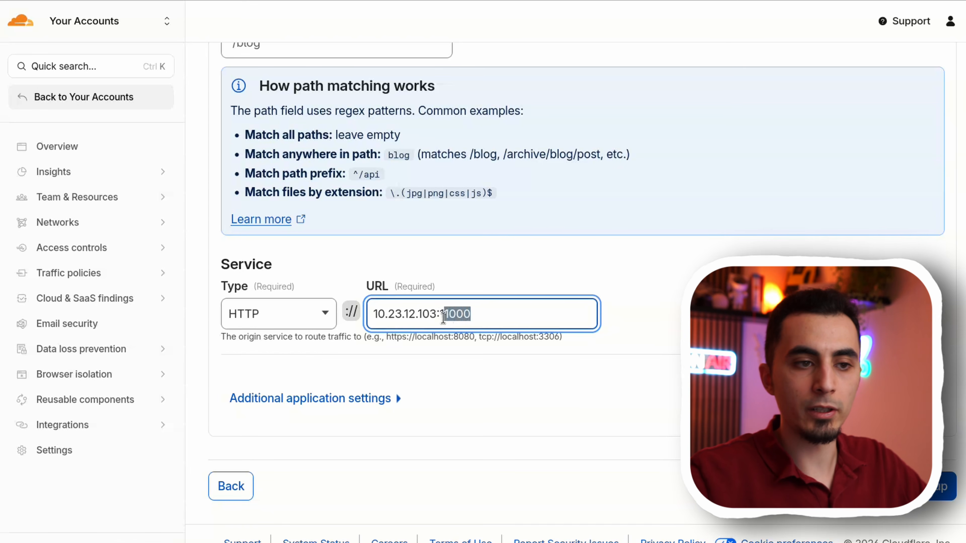